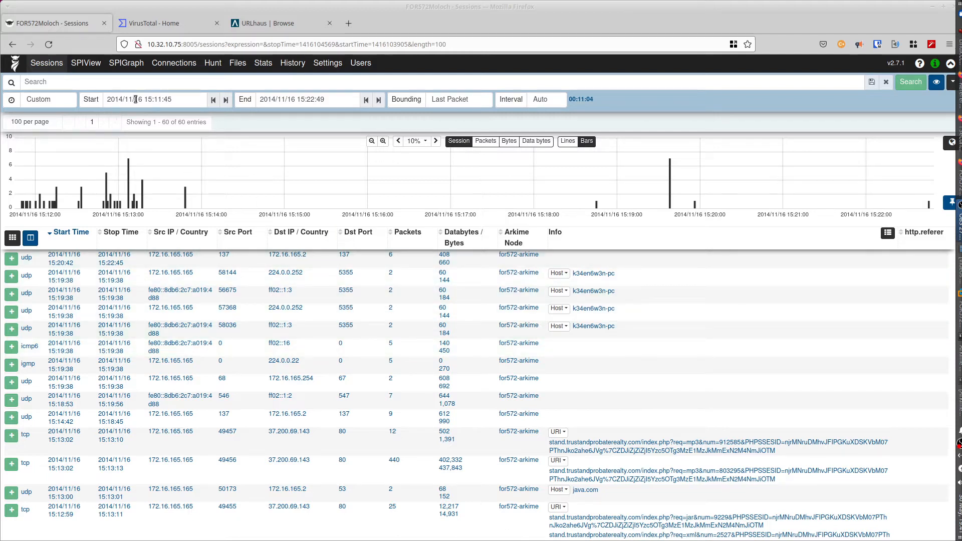
# Display the Community Id values in SPIView and add 1:Dz1SR+fSVmv3OSUDS2PqkB9IDGc= as an "and" condition to the search expression
pyautogui.click(94, 68)
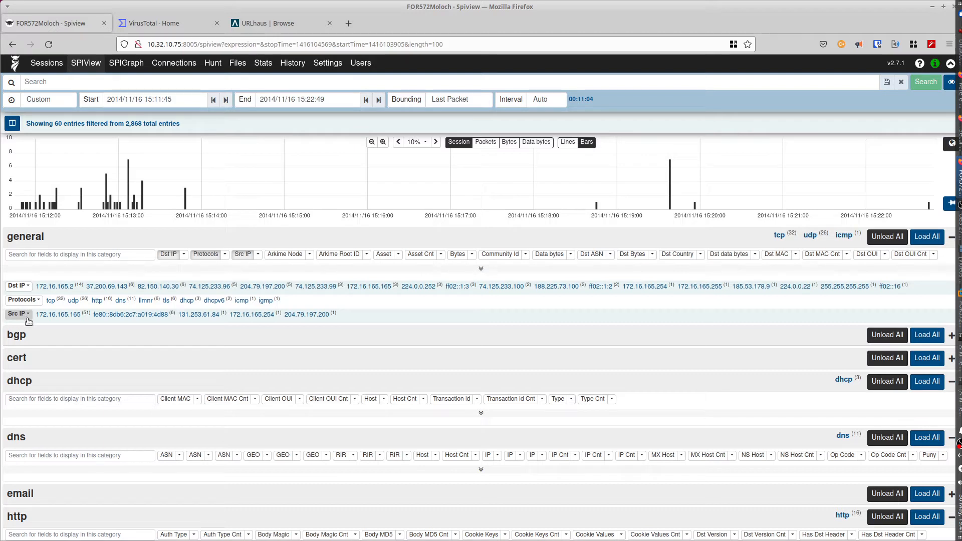
pyautogui.click(503, 255)
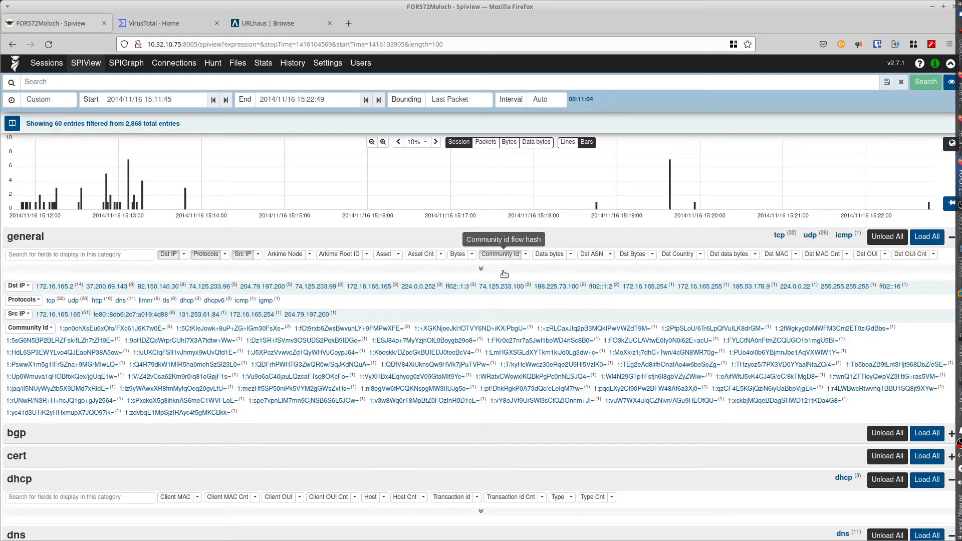
pyautogui.click(323, 342)
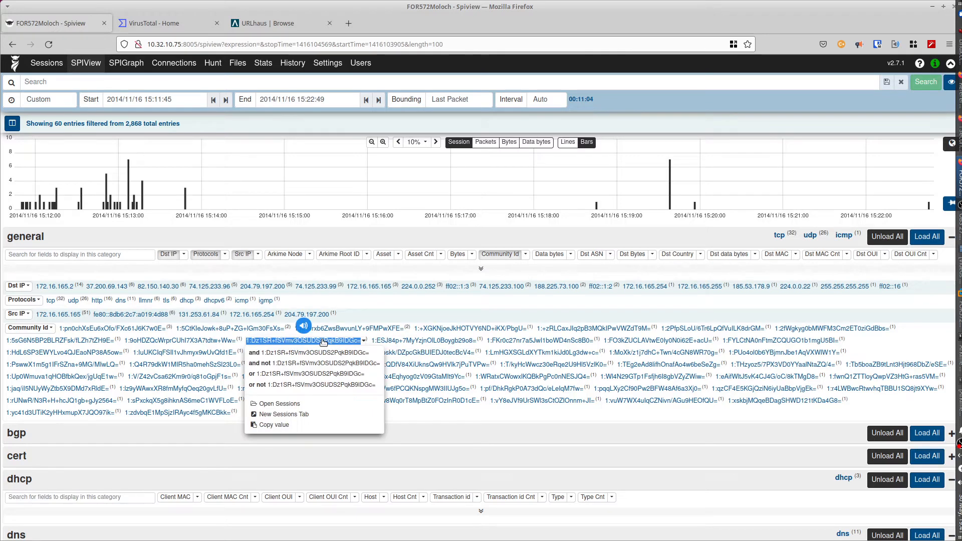
pyautogui.click(303, 353)
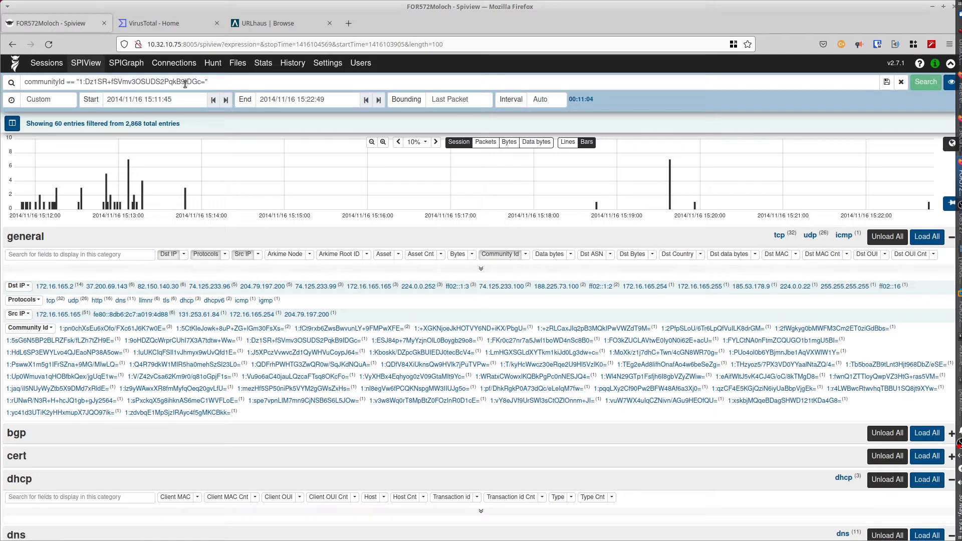
# Replace the community ID in the search expression with 1:V/Z42vCsa62Km9r0/q81oGpjF1s= and run the search
pyautogui.moveTo(205, 81); pyautogui.dragTo(81, 82)
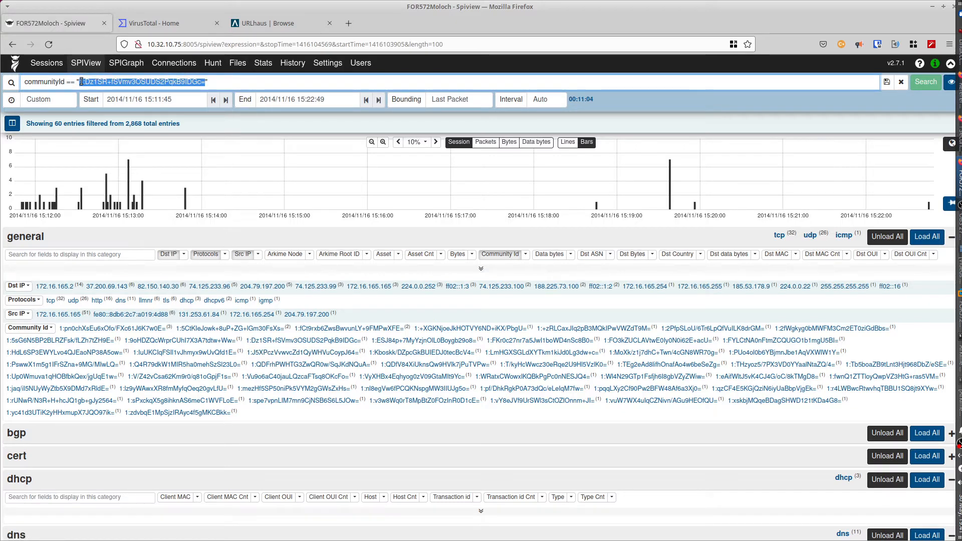
pyautogui.write('1:V/Z42vCsa62Km9r0/q81oGpjF1s')
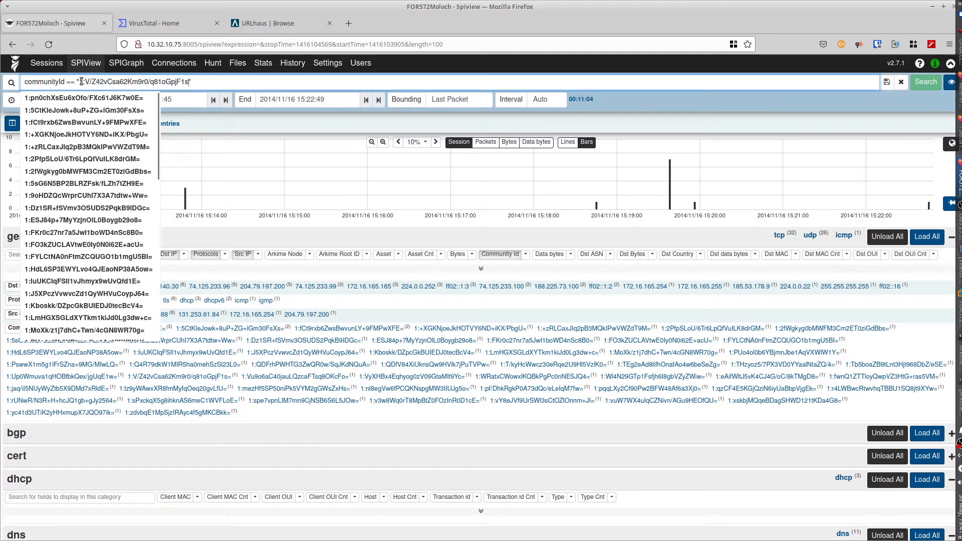
pyautogui.write('=')
pyautogui.press('Return')
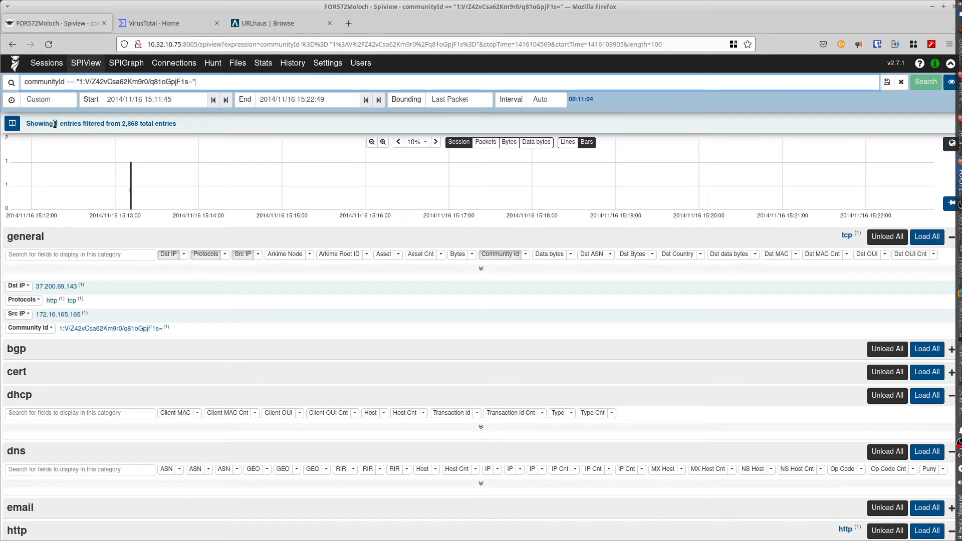
# Expand the filtered TCP session in the Sessions view and examine its HTTP metadata and the source and destination packet contents
pyautogui.click(43, 64)
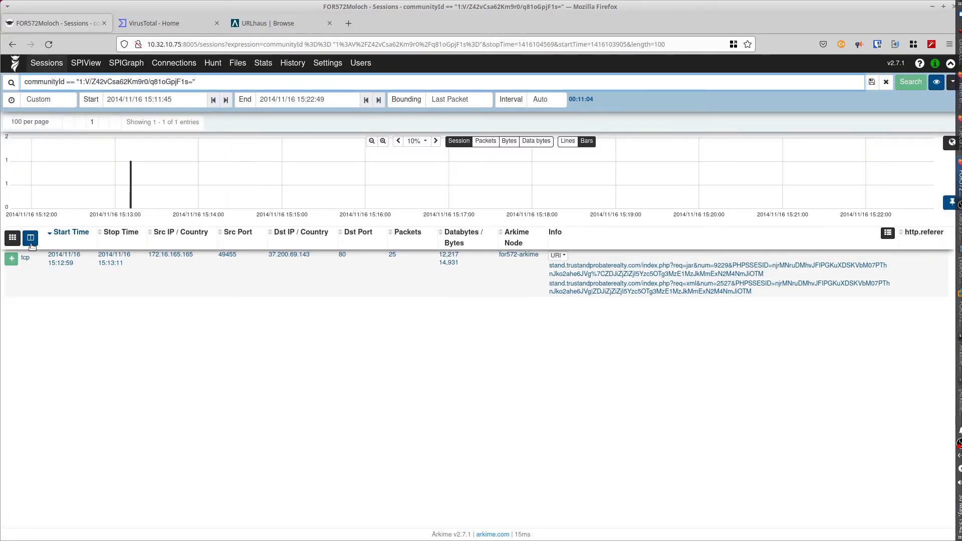
pyautogui.click(11, 259)
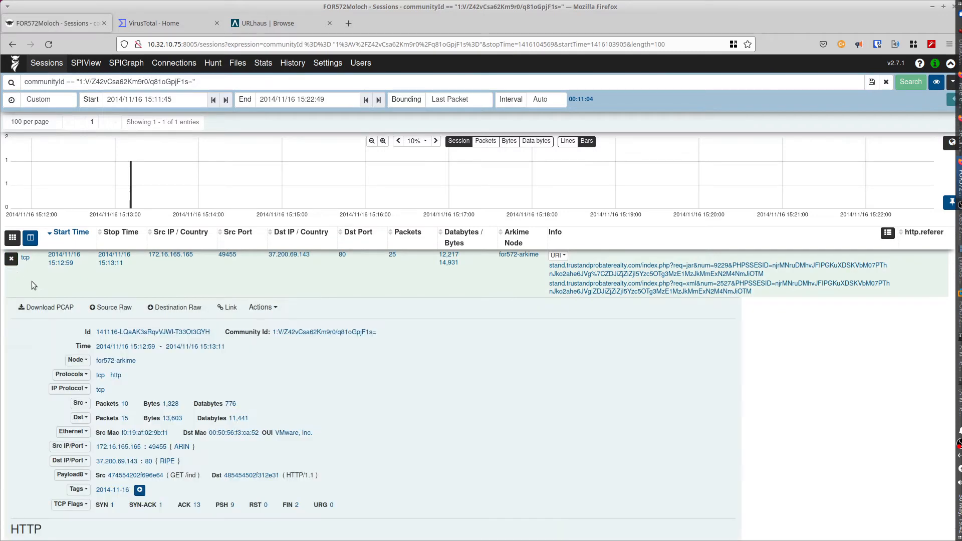
pyautogui.scroll(-2, 16, 319)
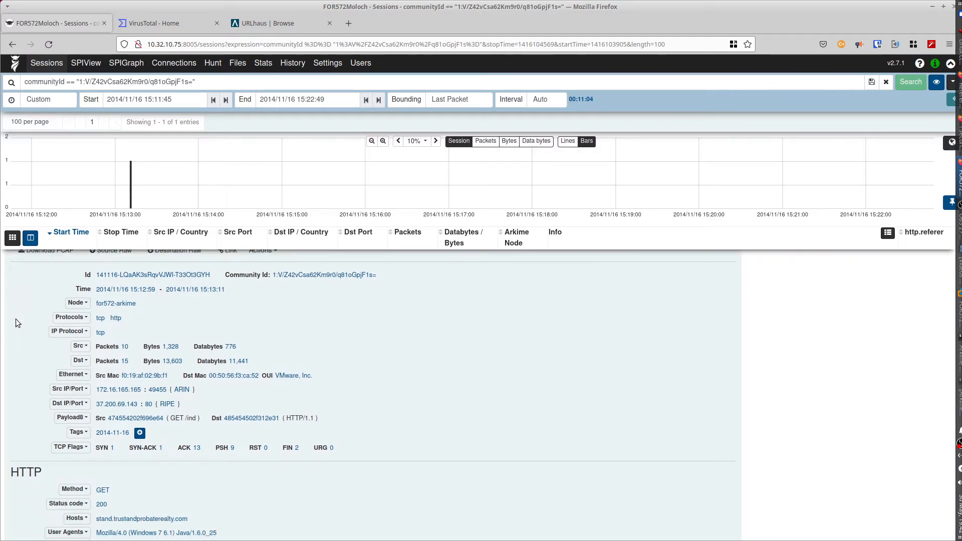
pyautogui.scroll(-10, 16, 318)
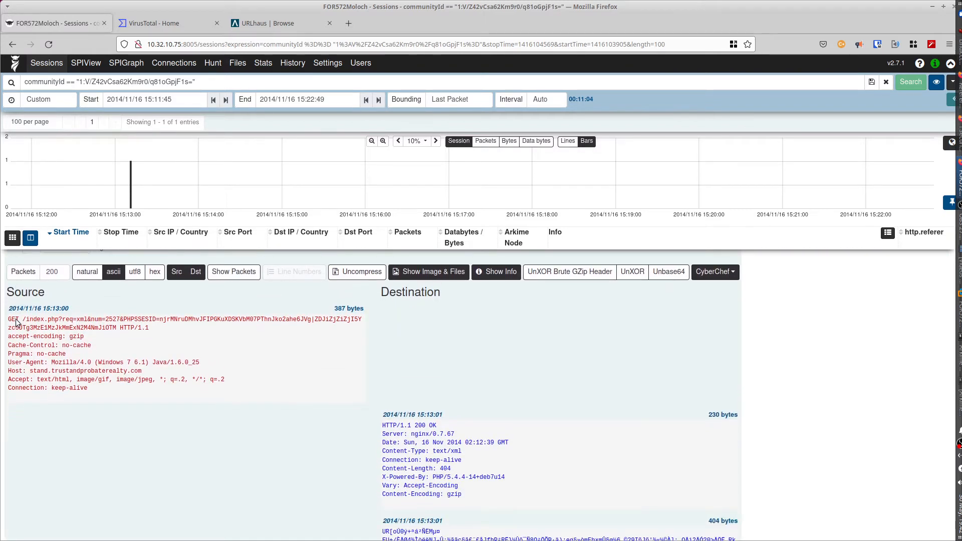
pyautogui.scroll(-1, 16, 323)
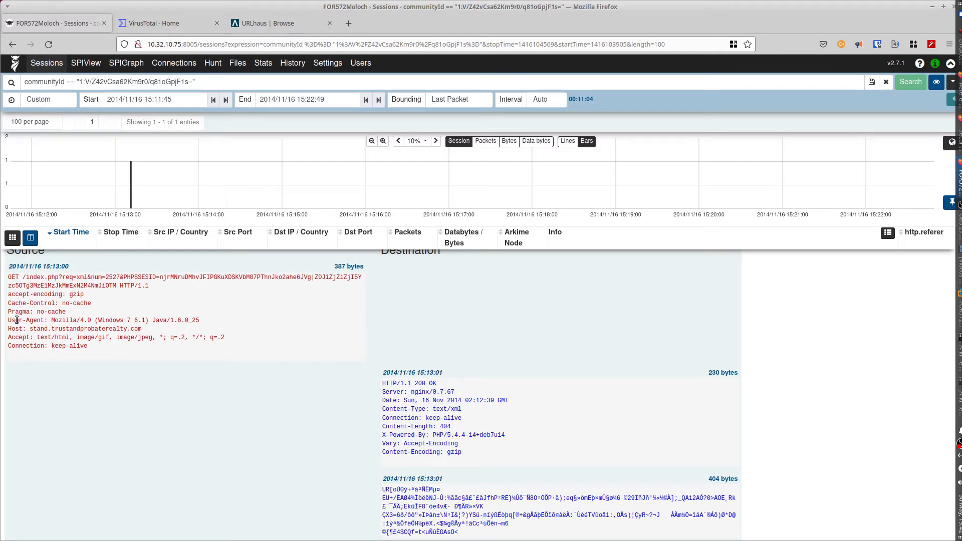
pyautogui.scroll(-6, 16, 320)
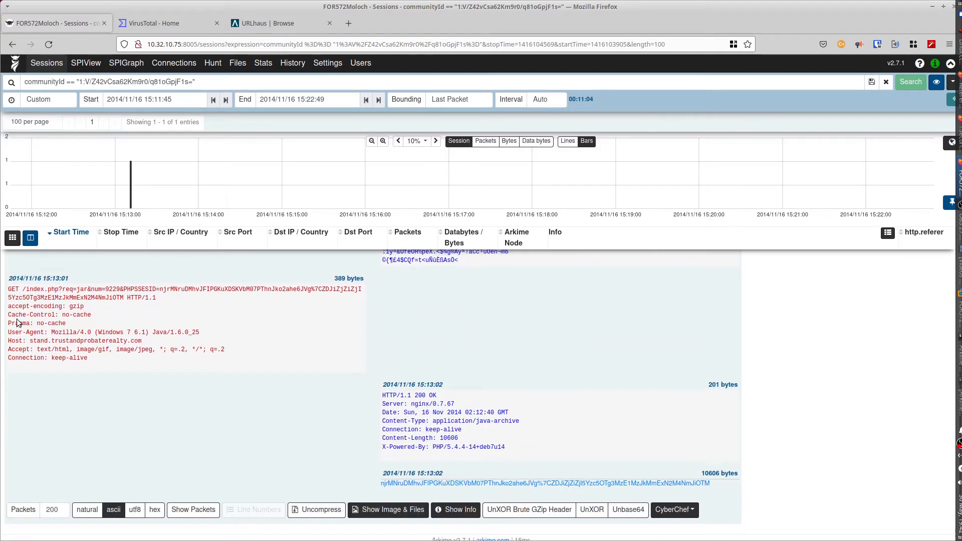
pyautogui.scroll(5, 17, 322)
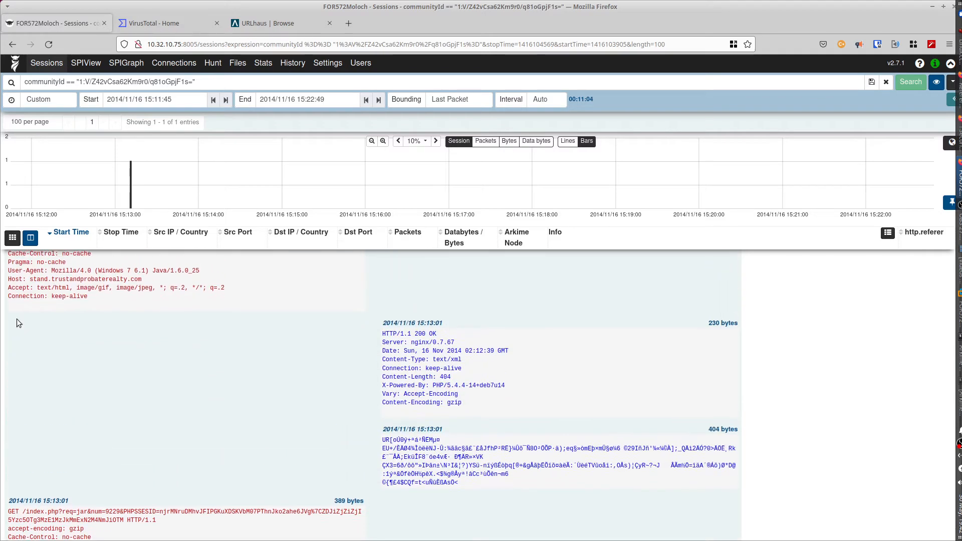
pyautogui.scroll(6, 17, 321)
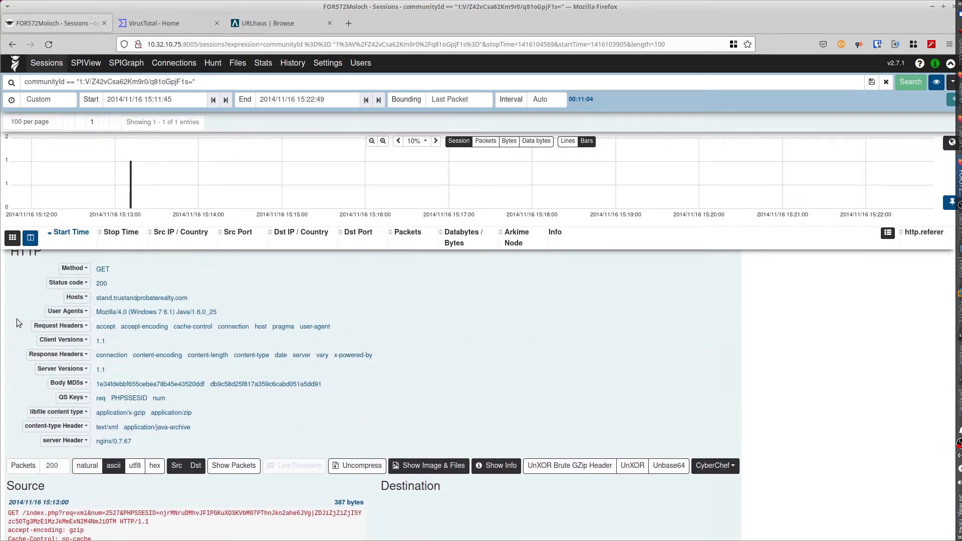
pyautogui.scroll(1, 16, 322)
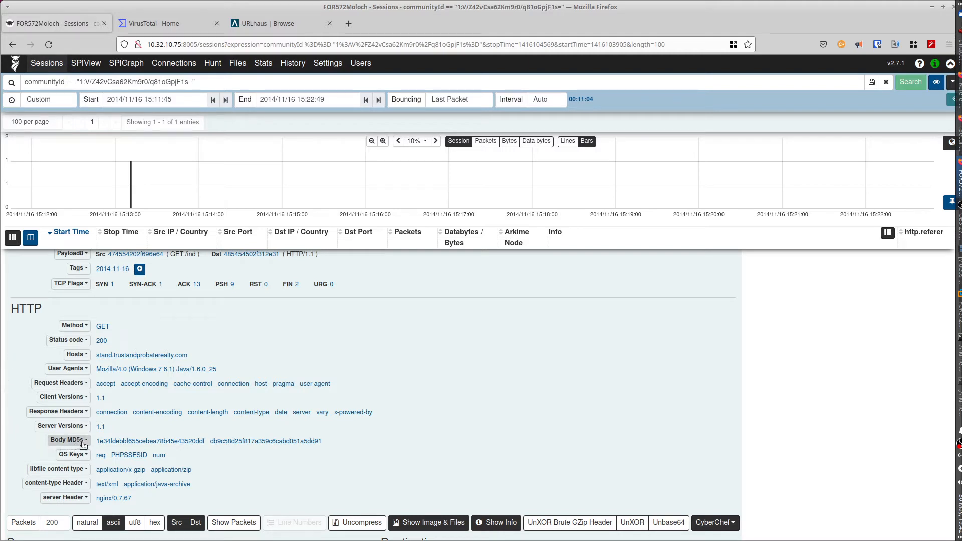
# Copy the session's first Body MD5, 1e34fdebbf655cebea78b45e43520ddf, and search for it on VirusTotal
pyautogui.doubleClick(178, 445)
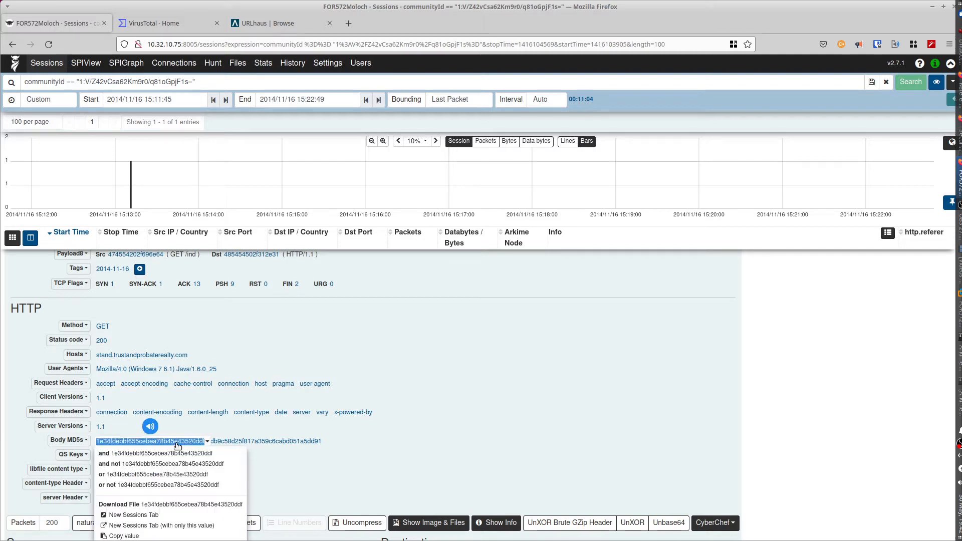
pyautogui.click(130, 536)
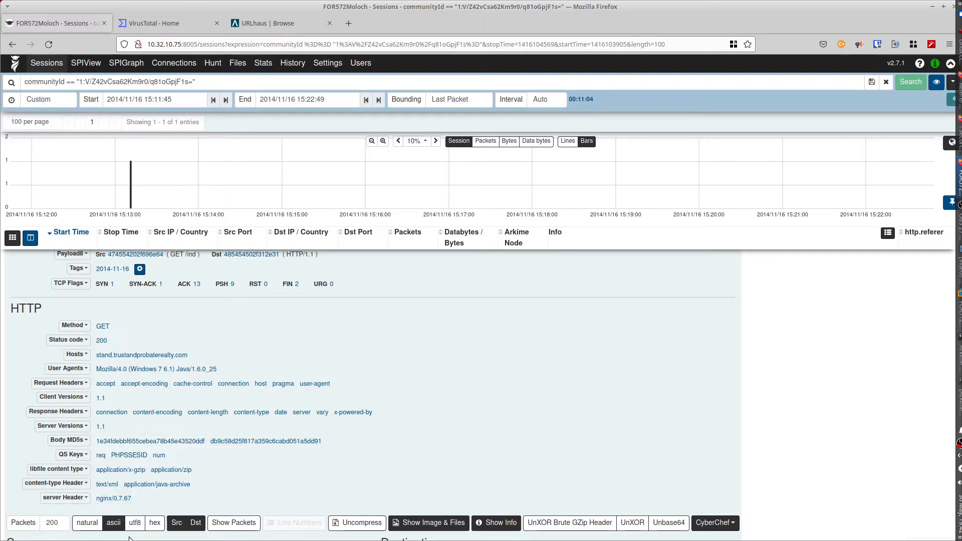
pyautogui.click(157, 24)
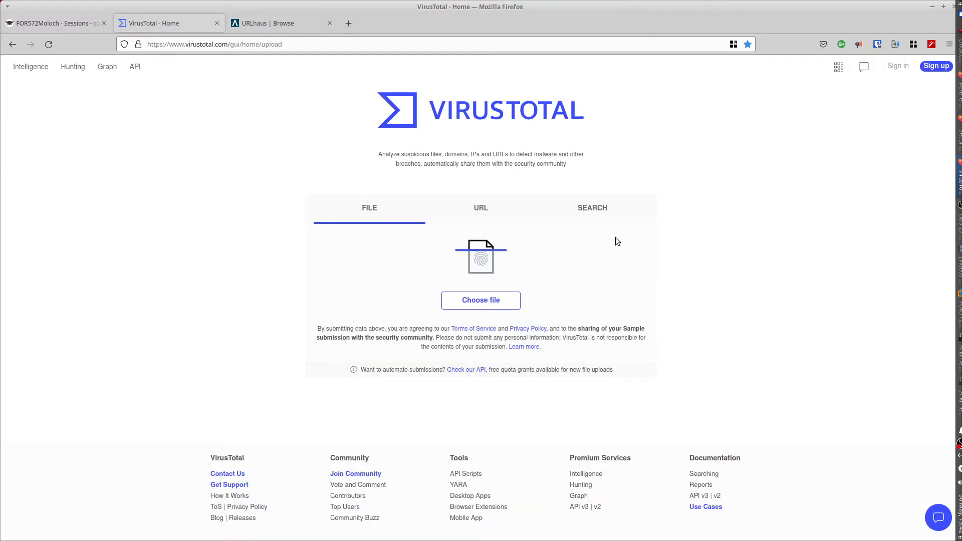
pyautogui.click(592, 207)
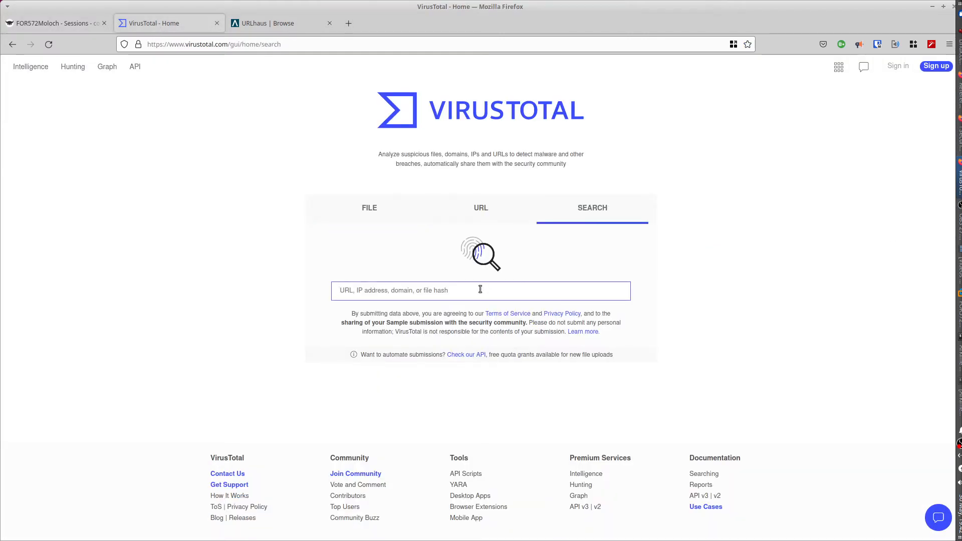
pyautogui.hotkey('ctrl', 'v')
pyautogui.press('Return')
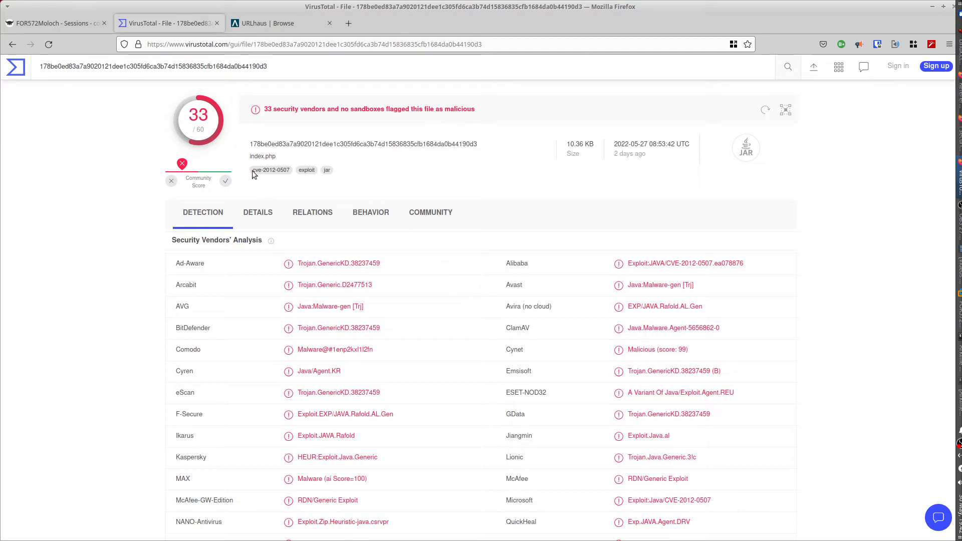
# Copy the cve-2012-0507 tag from the VirusTotal report and search the web for it in a new browser tab
pyautogui.moveTo(253, 173); pyautogui.dragTo(282, 174)
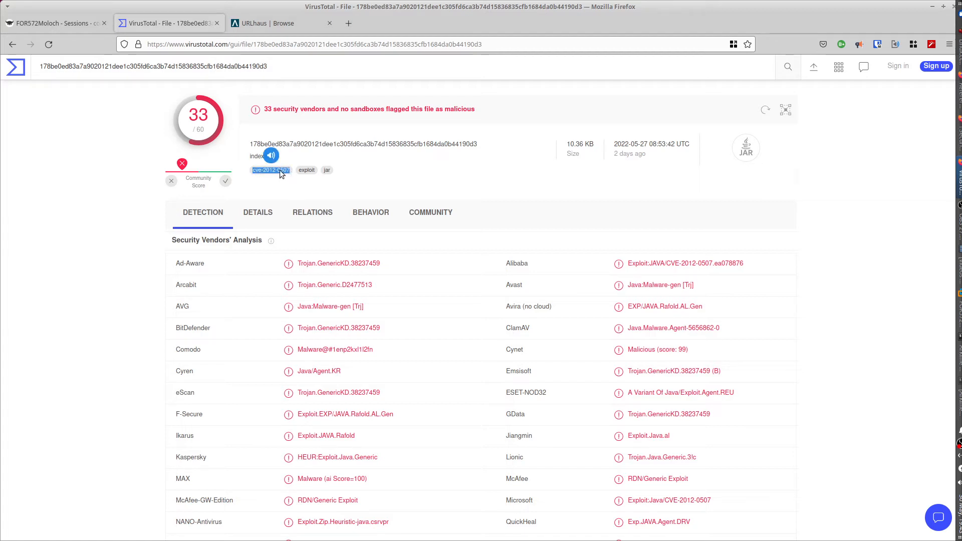
pyautogui.rightClick(281, 173)
pyautogui.click(296, 180)
pyautogui.click(347, 26)
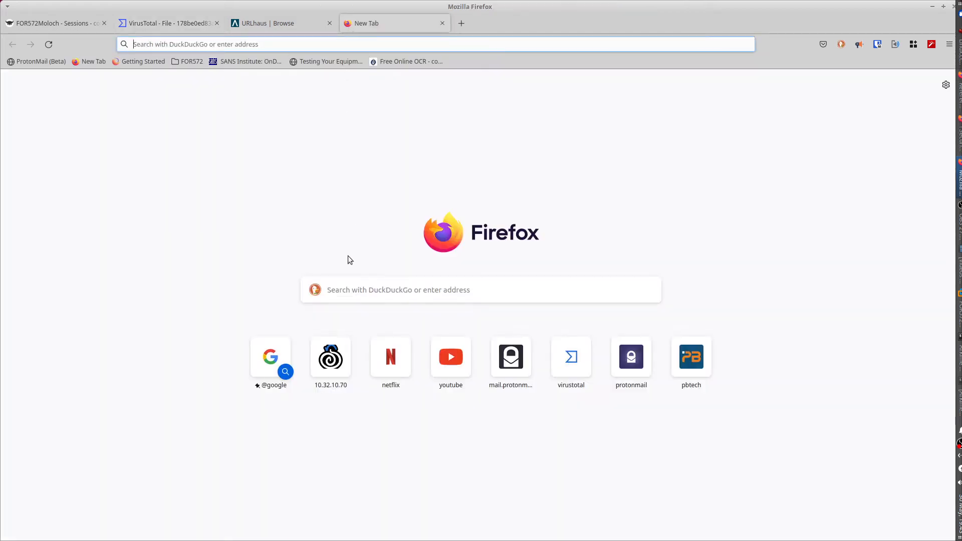
pyautogui.click(345, 293)
pyautogui.hotkey('ctrl', 'v')
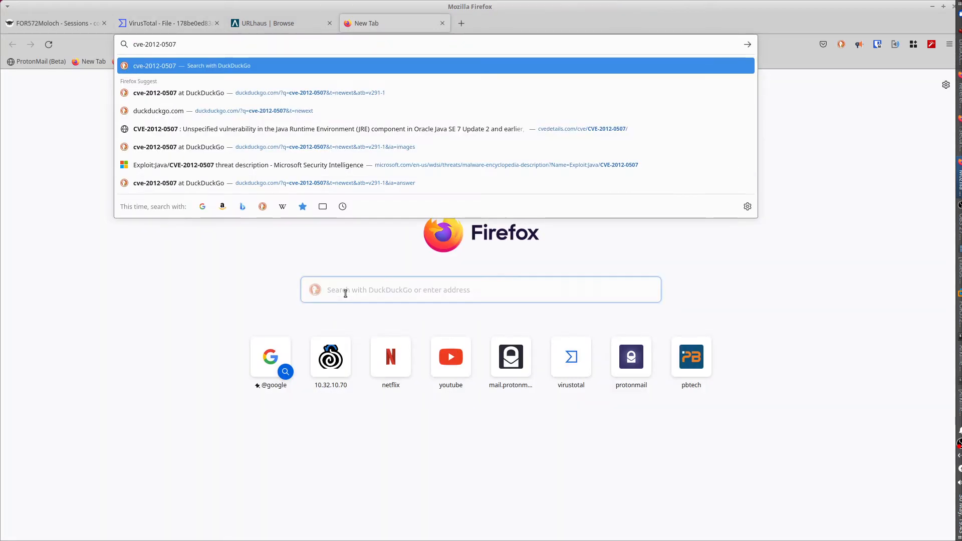
pyautogui.press('Return')
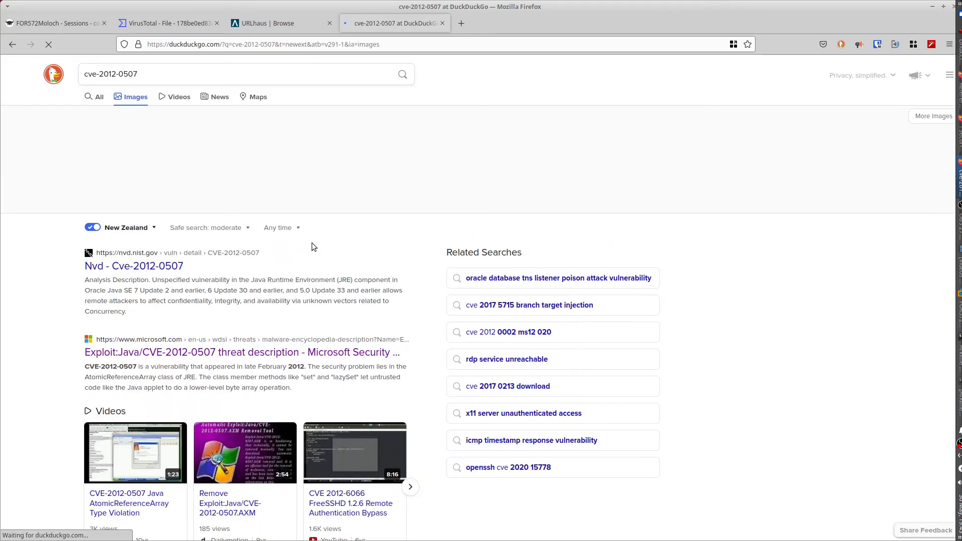
# Open the cvedetails.com entry for CVE-2012-0507 from the search results
pyautogui.scroll(-1, 20, 272)
pyautogui.scroll(-5, 20, 272)
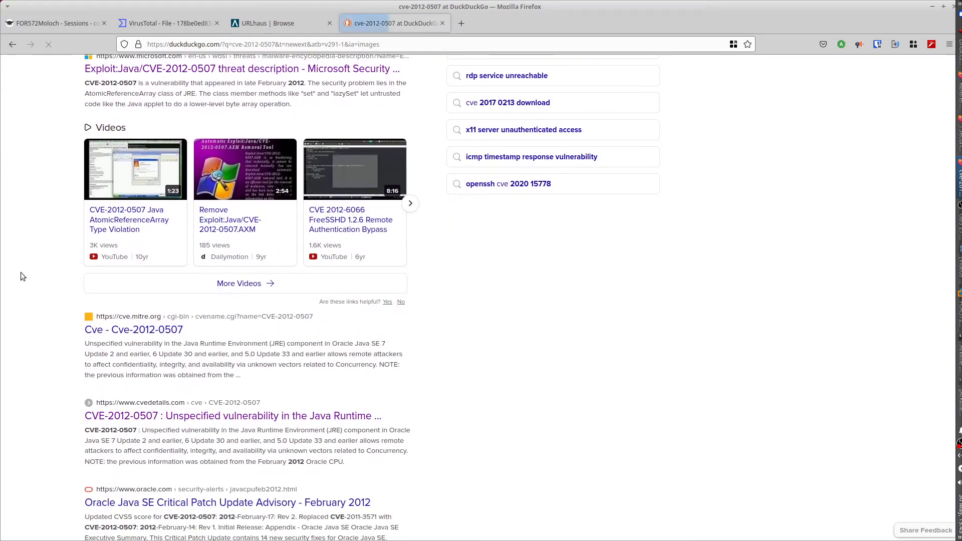
pyautogui.scroll(-1, 20, 272)
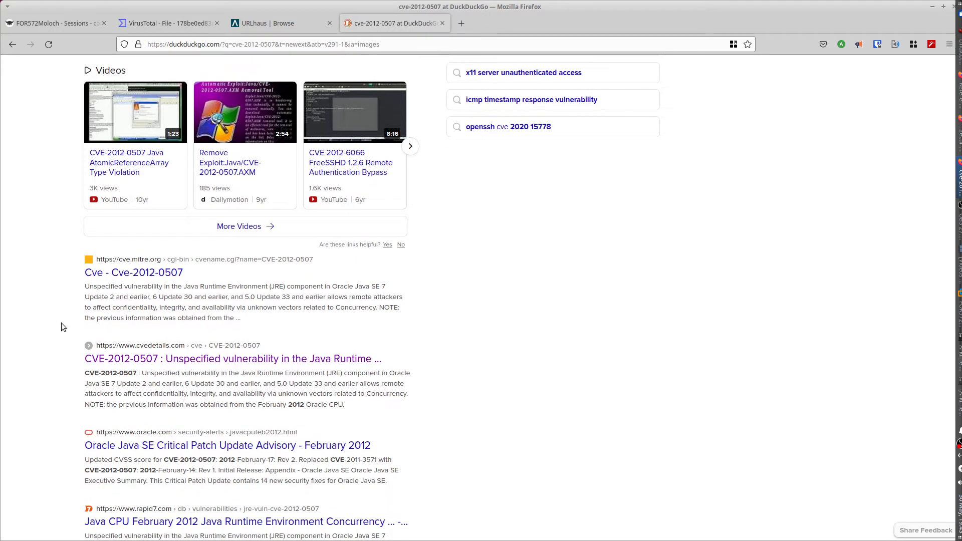
pyautogui.click(138, 359)
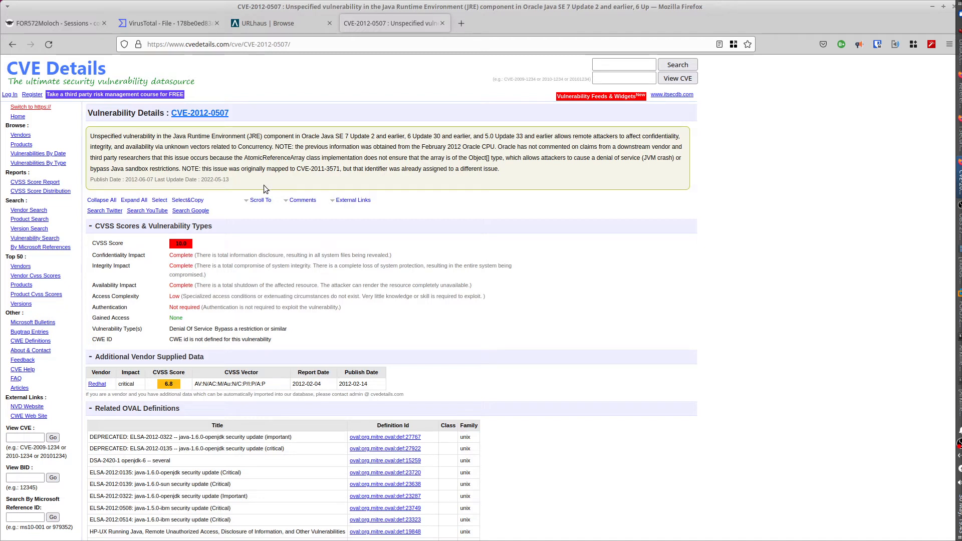
# Return to the Arkime sessions, collapse the expanded session, and clear the community ID filter by rerunning an empty search
pyautogui.click(43, 25)
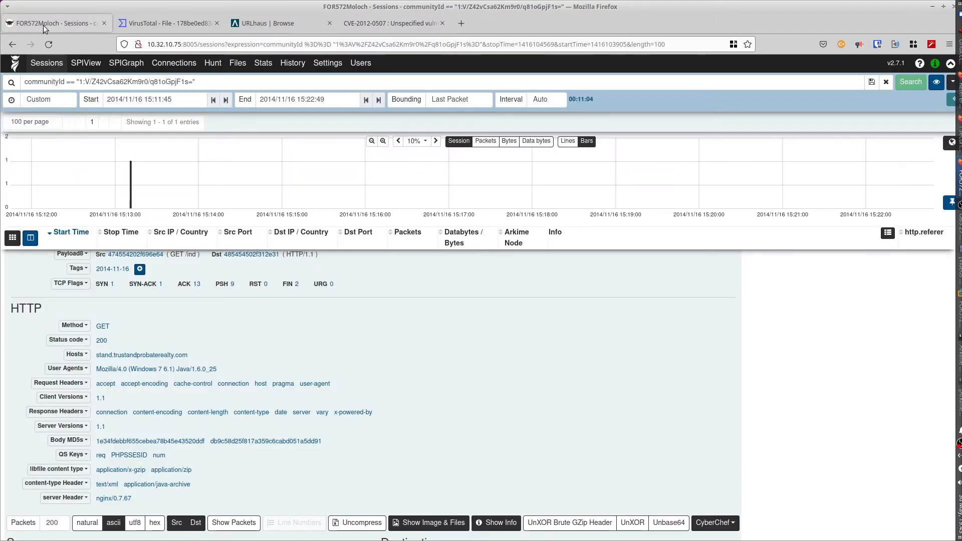
pyautogui.scroll(5, 369, 351)
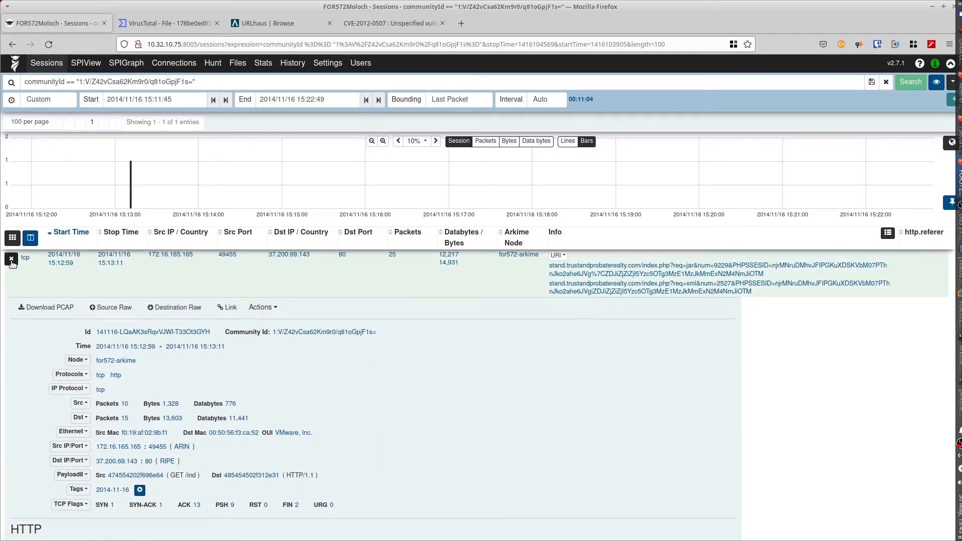
pyautogui.click(11, 259)
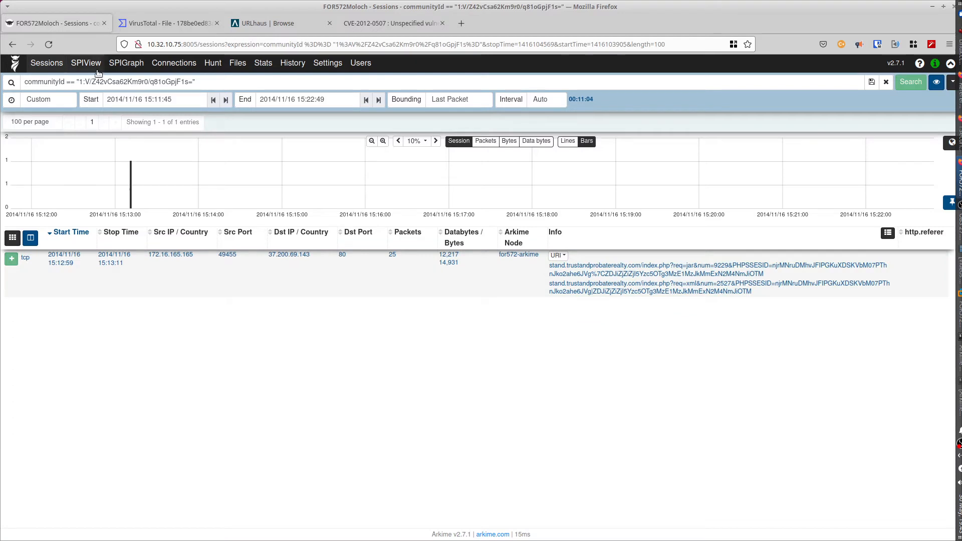
pyautogui.moveTo(197, 82); pyautogui.dragTo(24, 80)
pyautogui.press('BackSpace')
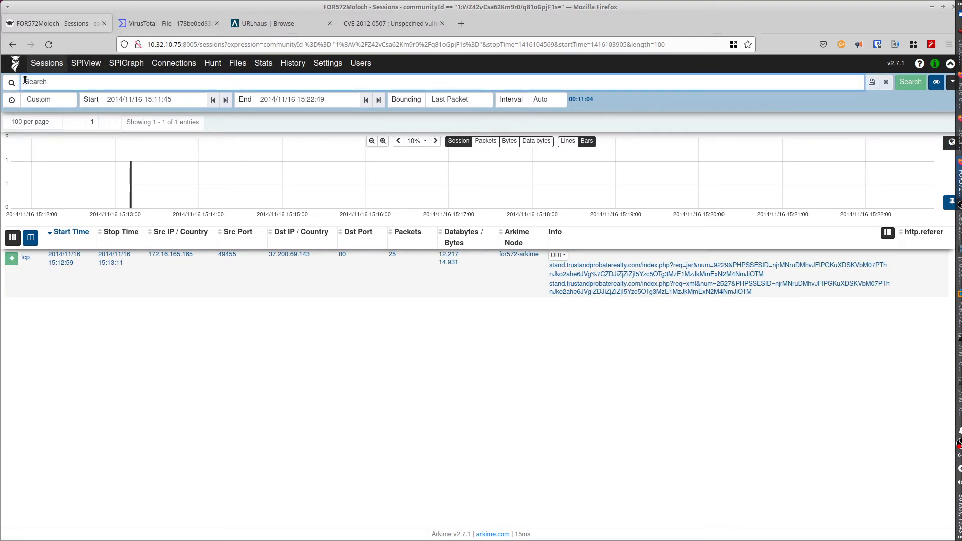
pyautogui.click(915, 86)
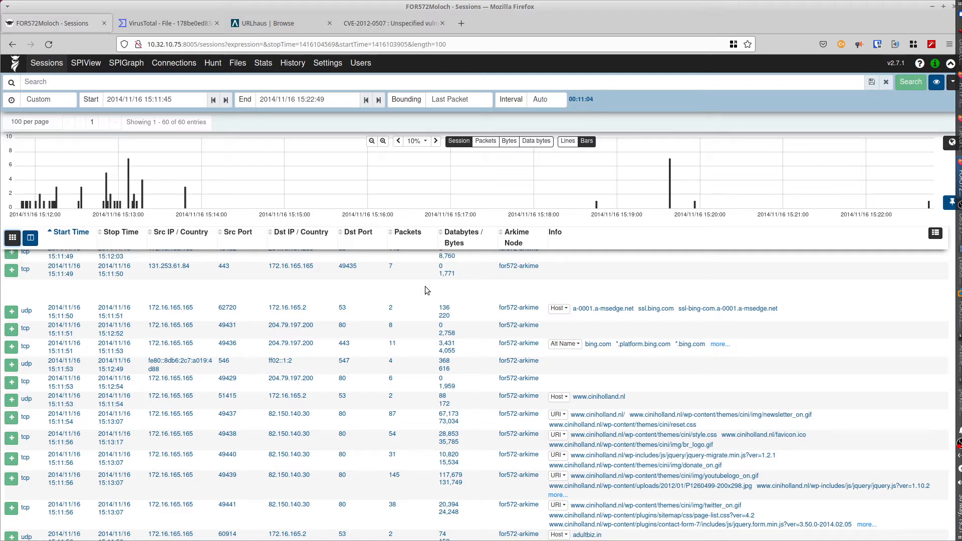
# Find the referer fields in the column list and add http.referer as a column in the sessions table
pyautogui.click(12, 239)
pyautogui.write('refe')
pyautogui.click(34, 259)
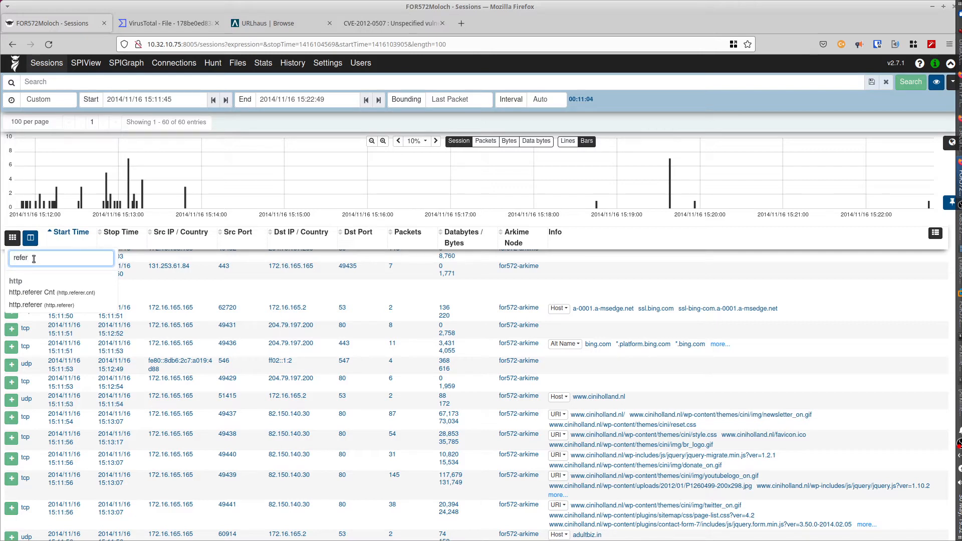
pyautogui.click(36, 306)
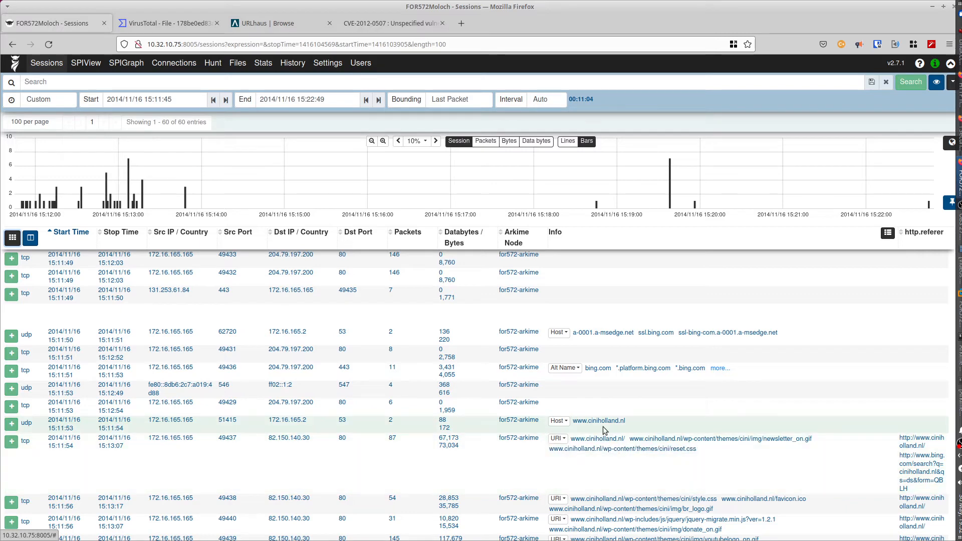
# Look over the http.referer values in the sessions table and sort the sessions by start time, newest first
pyautogui.scroll(-5, 603, 426)
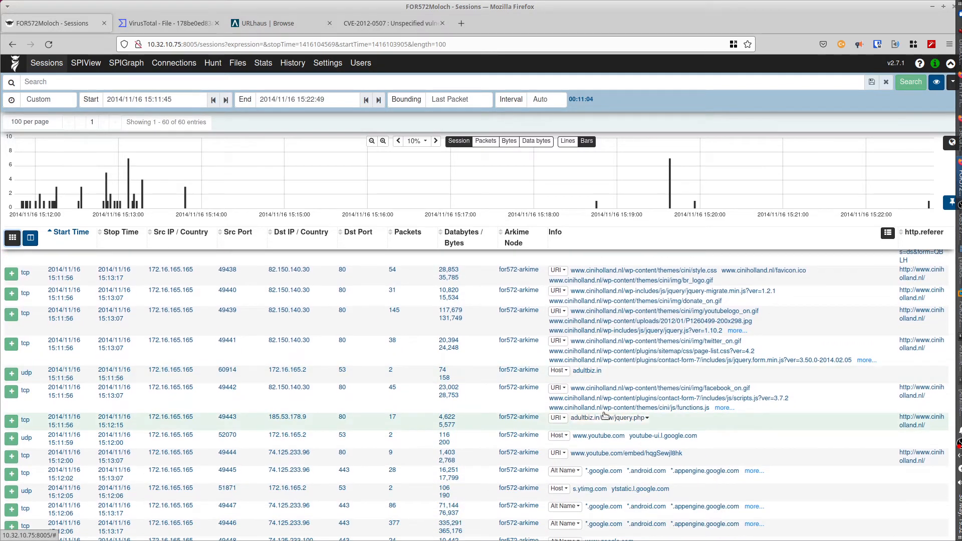
pyautogui.scroll(-2, 603, 427)
pyautogui.scroll(3, 607, 399)
pyautogui.scroll(4, 607, 402)
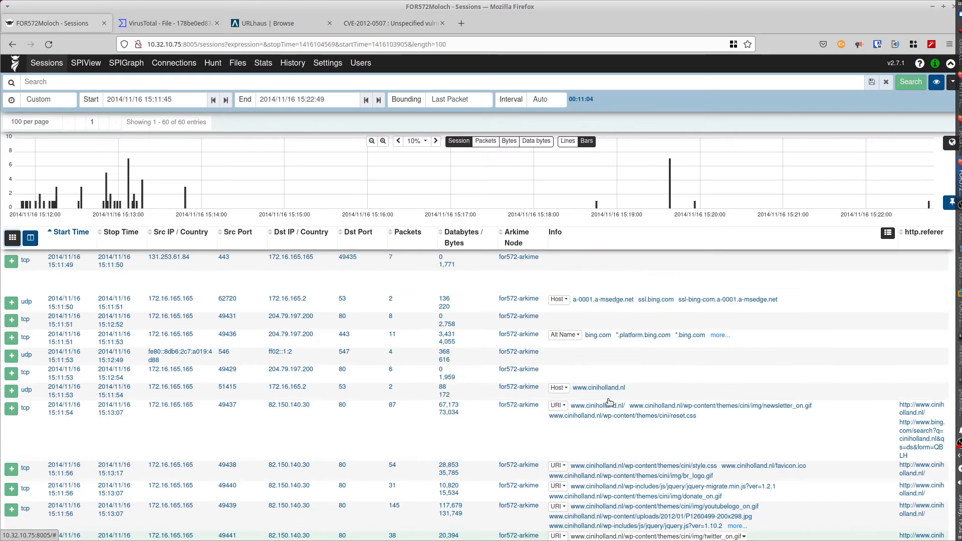
pyautogui.click(61, 232)
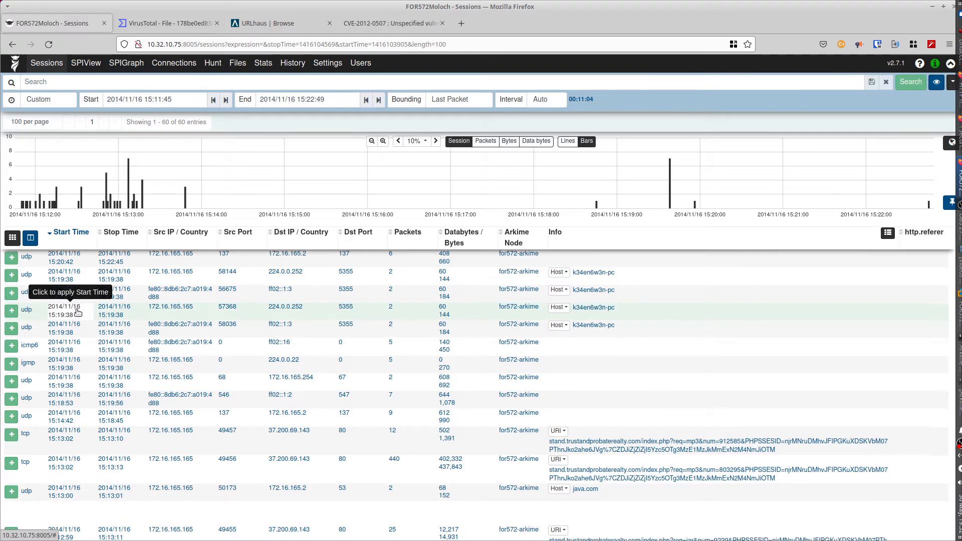
# Find the stand.trustandprobaterealty.com session with source port 49452 that has a referer, and expand it to its first HTTP request
pyautogui.scroll(-3, 76, 308)
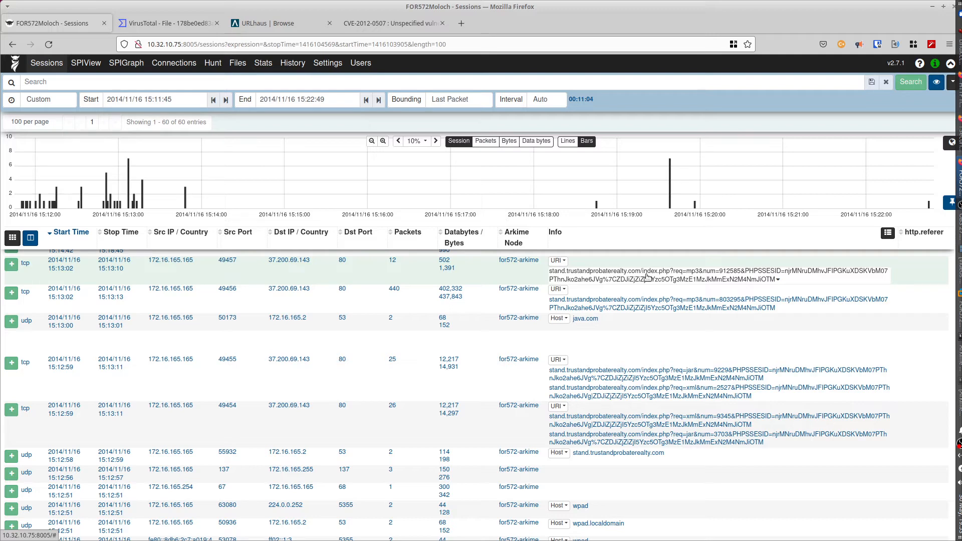
pyautogui.scroll(-5, 646, 276)
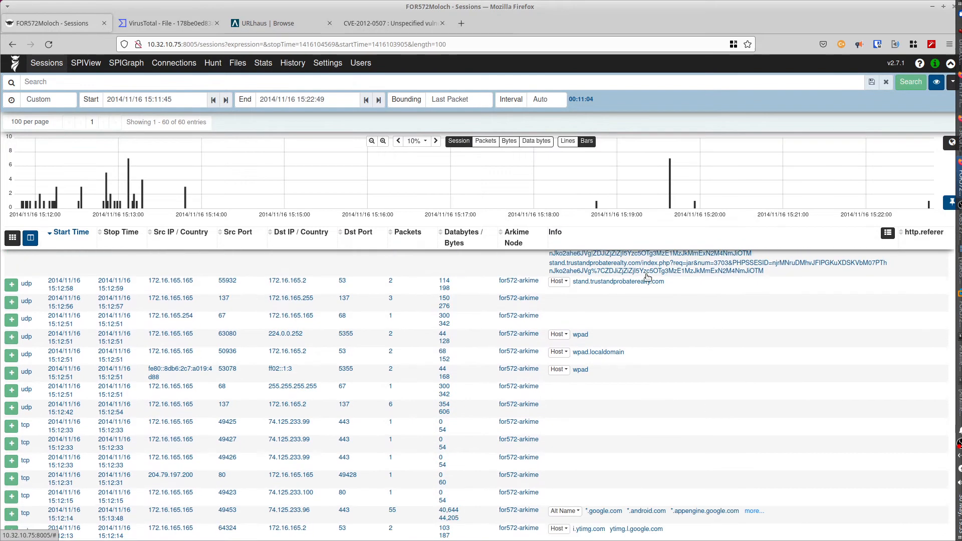
pyautogui.scroll(-2, 645, 276)
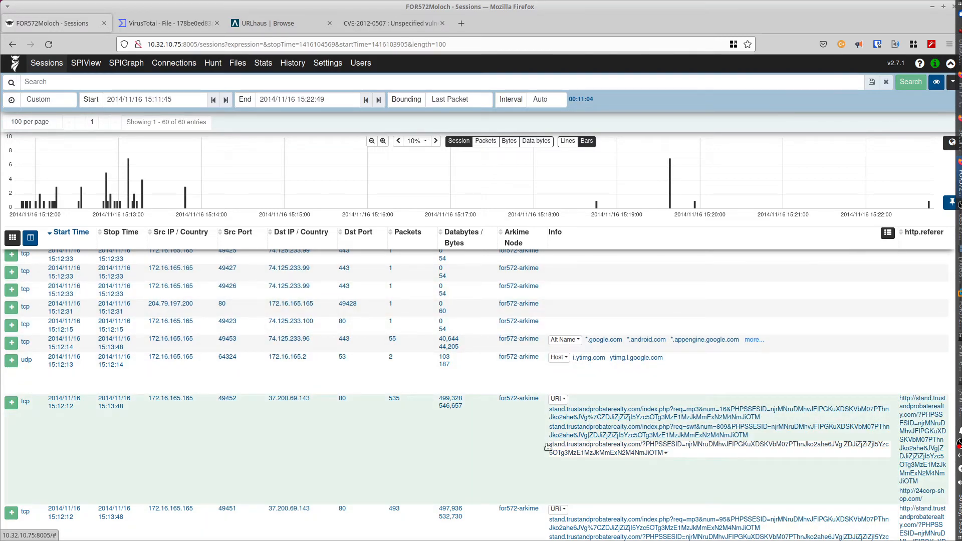
pyautogui.click(11, 404)
pyautogui.scroll(-6, 26, 412)
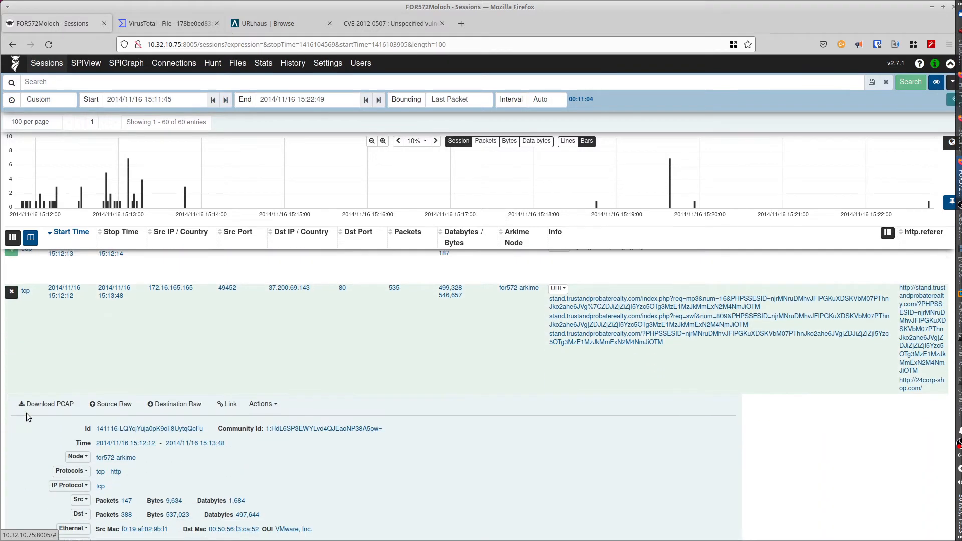
pyautogui.scroll(-7, 26, 413)
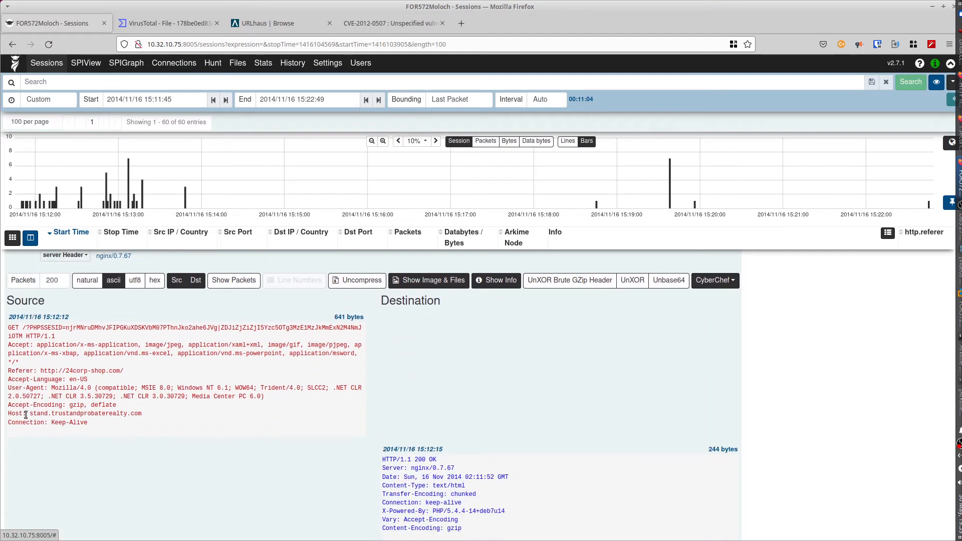
# Highlight and compare the Host and Referer headers of the stand.trustandprobaterealty.com request, and collapse the session
pyautogui.moveTo(28, 413); pyautogui.dragTo(142, 412)
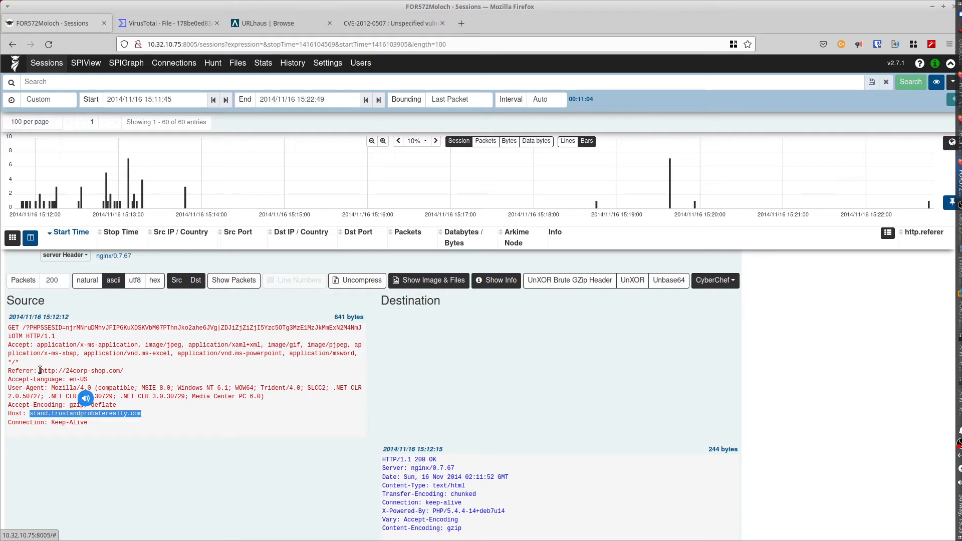
pyautogui.moveTo(40, 371); pyautogui.dragTo(125, 371)
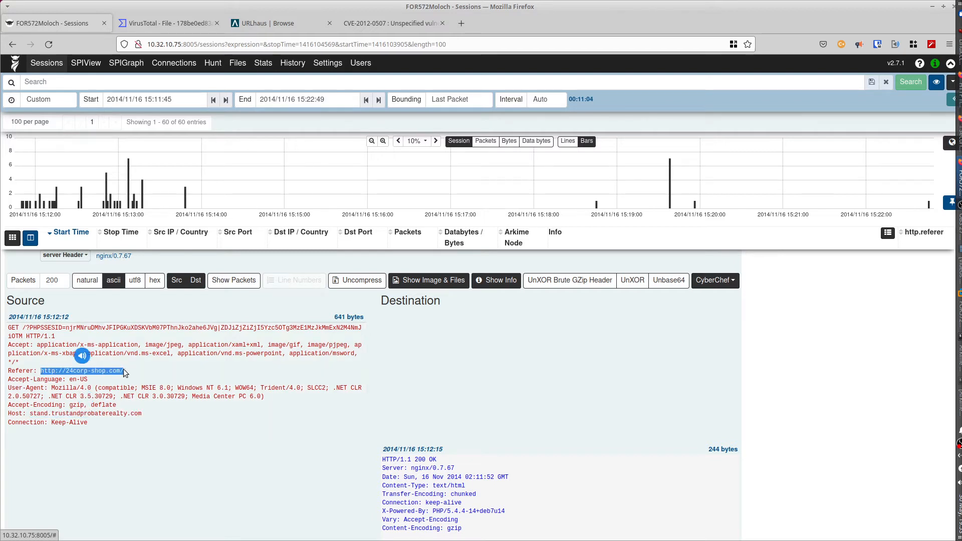
pyautogui.moveTo(29, 413); pyautogui.dragTo(92, 413)
pyautogui.moveTo(40, 371); pyautogui.dragTo(125, 370)
pyautogui.moveTo(29, 413); pyautogui.dragTo(145, 413)
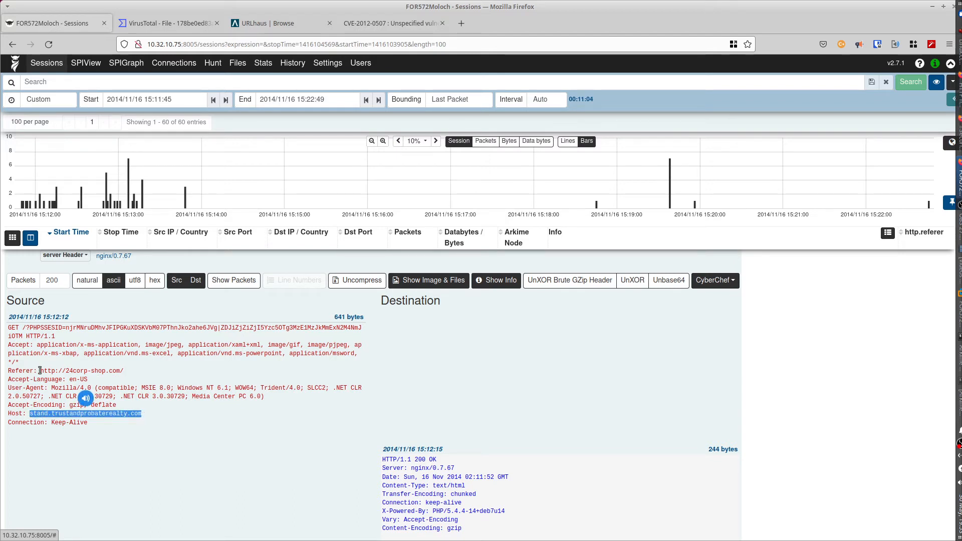
pyautogui.moveTo(40, 370); pyautogui.dragTo(129, 372)
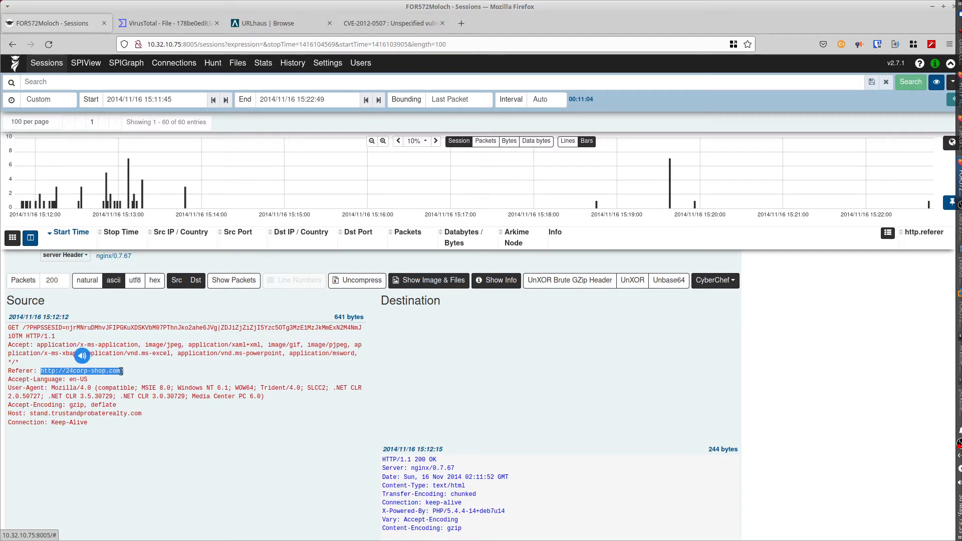
pyautogui.scroll(15, 110, 373)
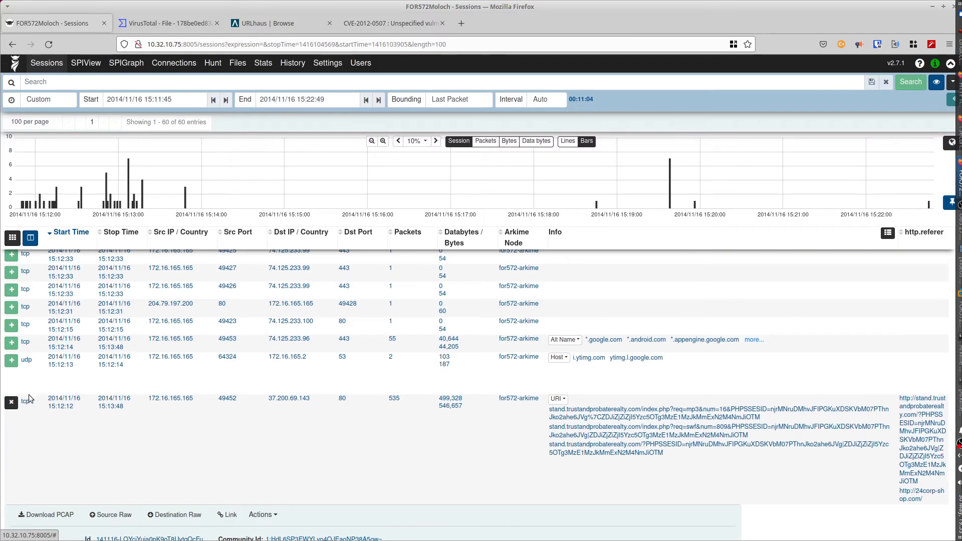
pyautogui.click(12, 403)
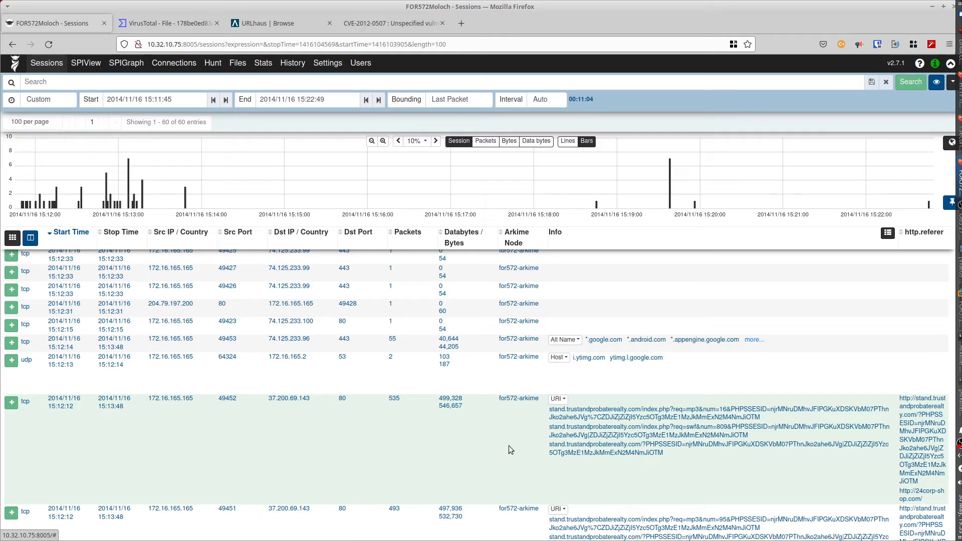
# Find the earlier 24corp-shop.com session with source port 49450 and expand it to its first HTTP request
pyautogui.scroll(-2, 509, 446)
pyautogui.scroll(-2, 509, 445)
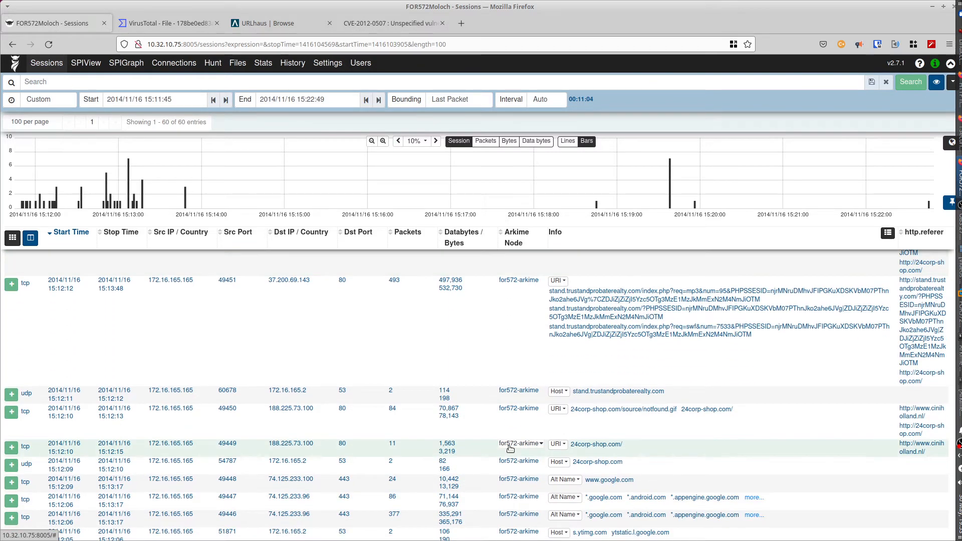
pyautogui.scroll(-1, 510, 447)
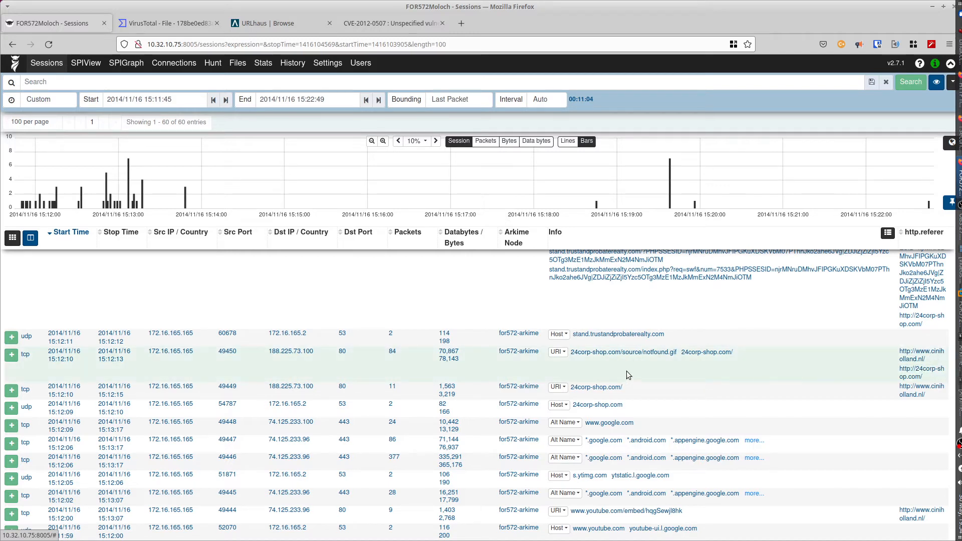
pyautogui.click(12, 355)
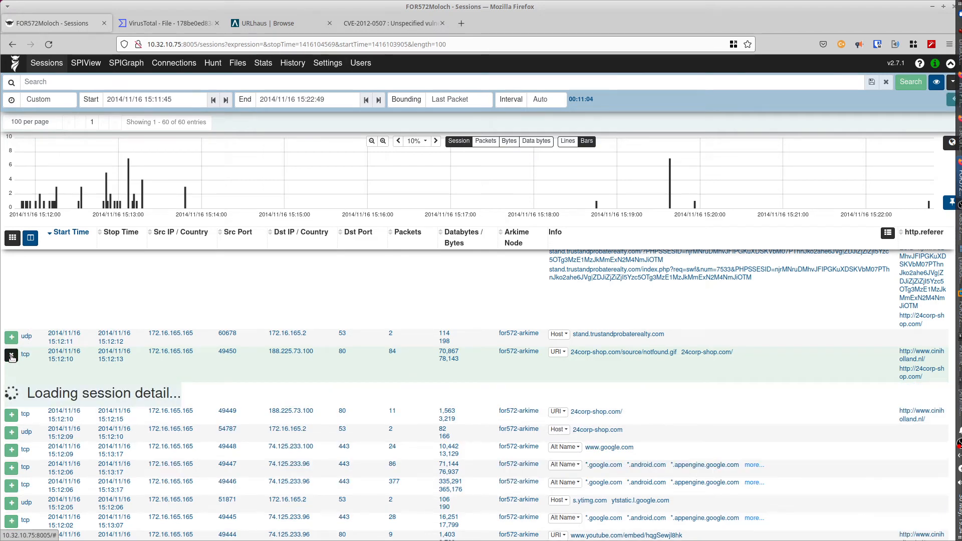
pyautogui.scroll(-10, 11, 358)
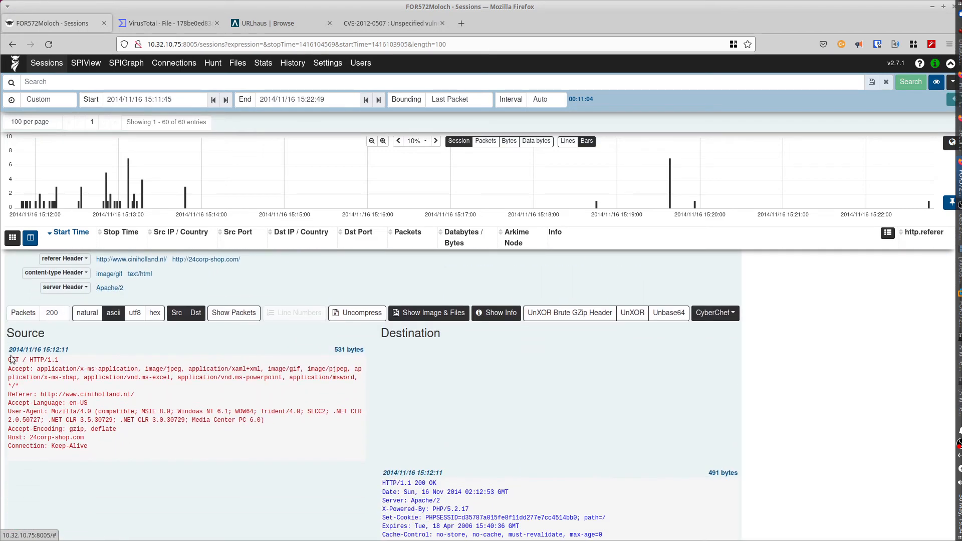
pyautogui.scroll(-2, 11, 359)
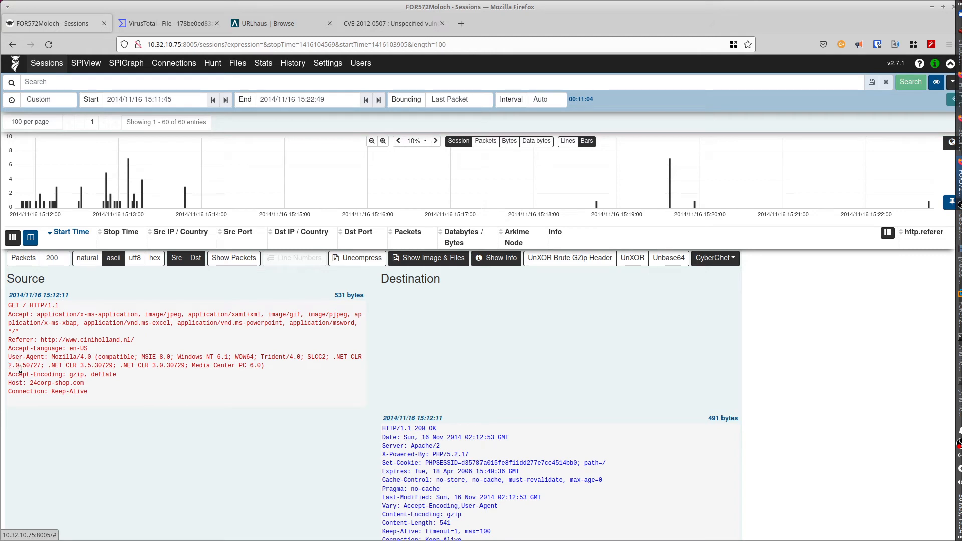
# Highlight and compare the Host and Referer headers of the 24corp-shop.com request, and collapse the session
pyautogui.moveTo(30, 383); pyautogui.dragTo(85, 382)
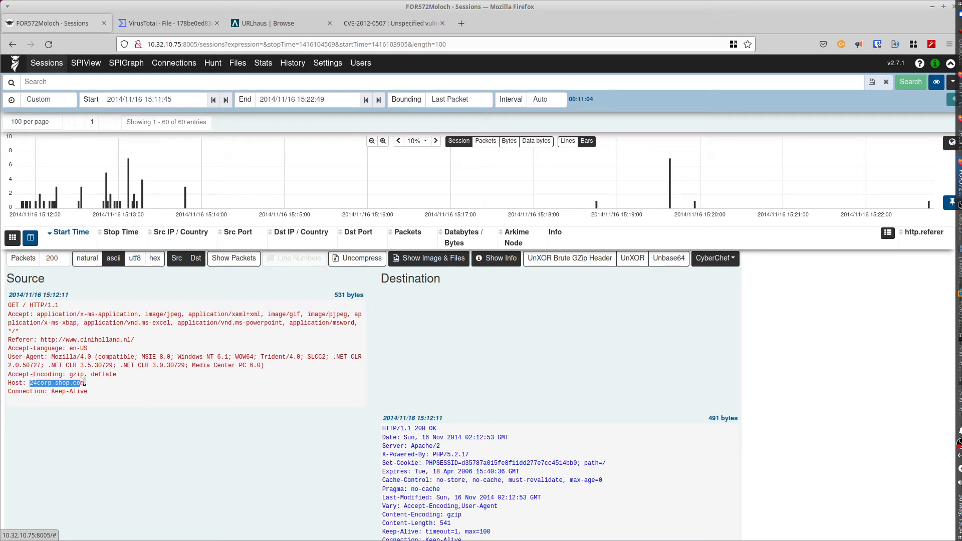
pyautogui.click(42, 340)
pyautogui.moveTo(42, 339); pyautogui.dragTo(144, 339)
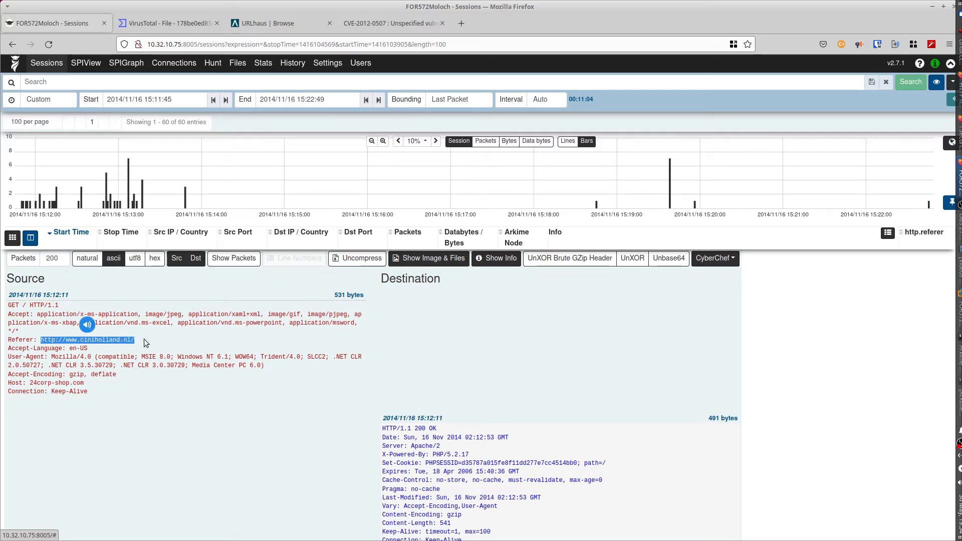
pyautogui.scroll(3, 62, 338)
pyautogui.scroll(9, 42, 341)
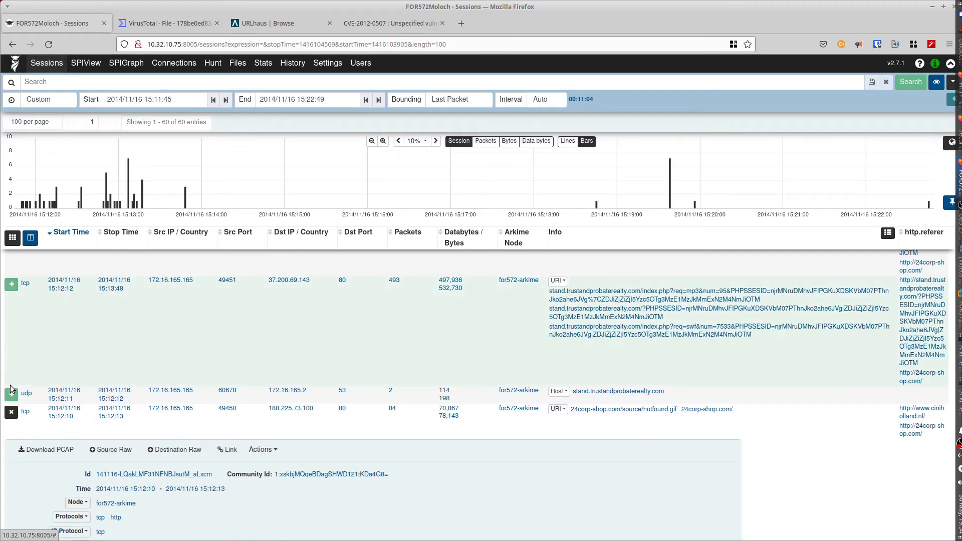
pyautogui.click(11, 412)
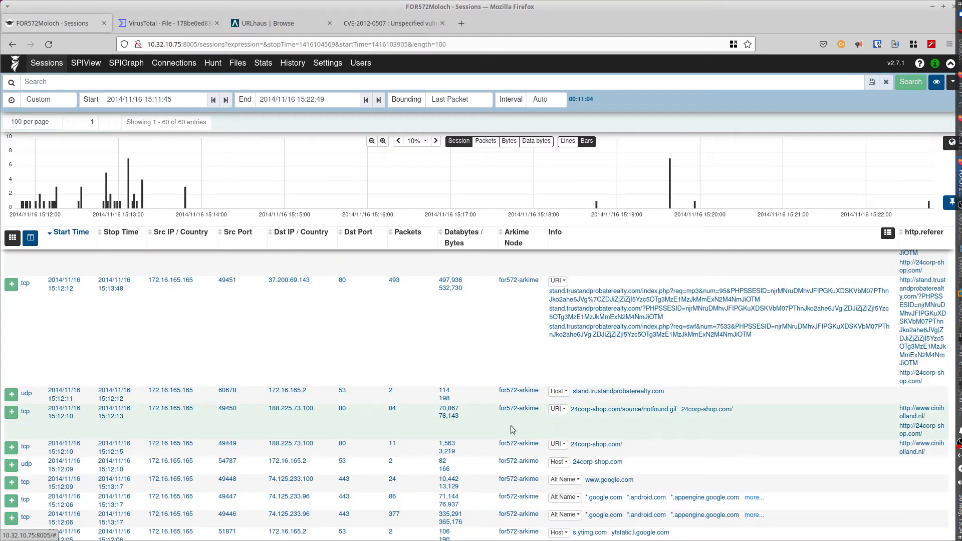
pyautogui.scroll(-5, 515, 427)
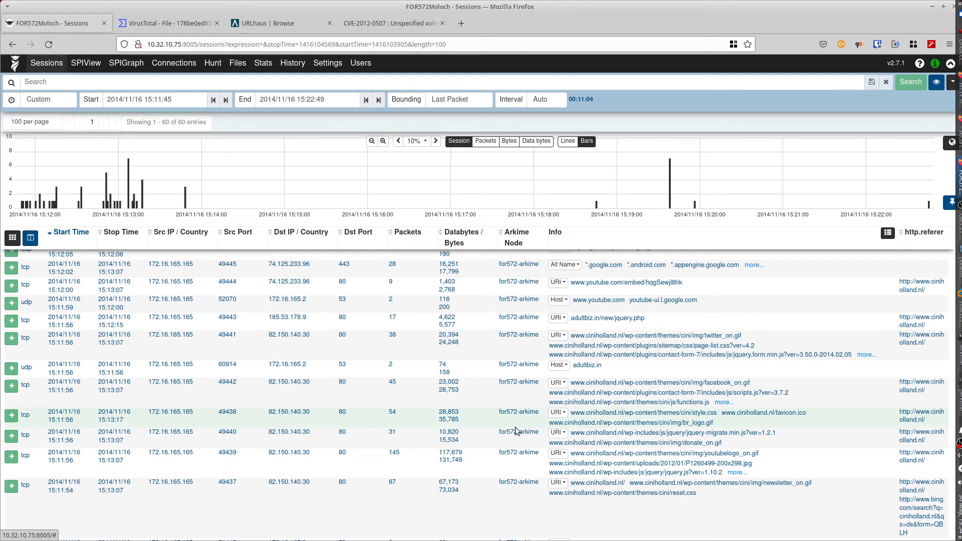
pyautogui.scroll(-1, 517, 430)
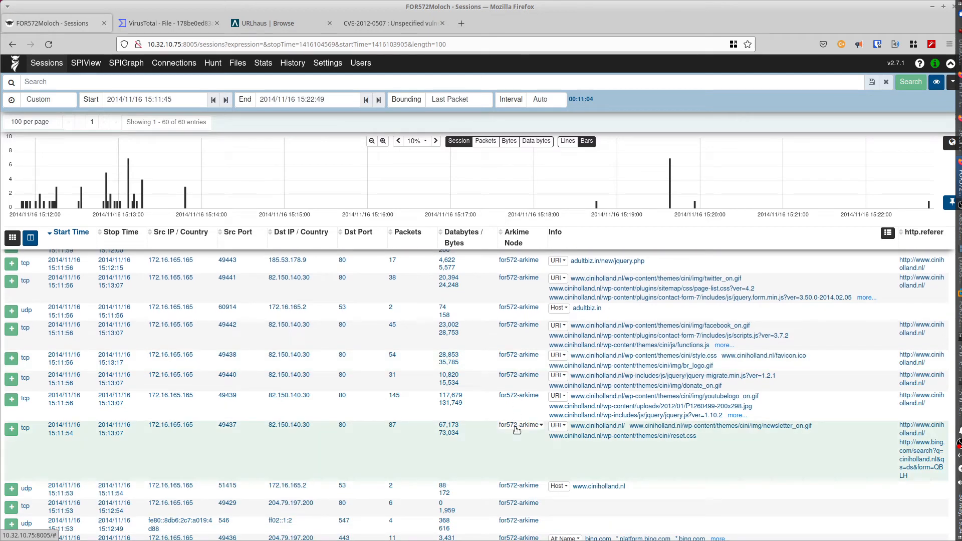
pyautogui.scroll(-1, 516, 430)
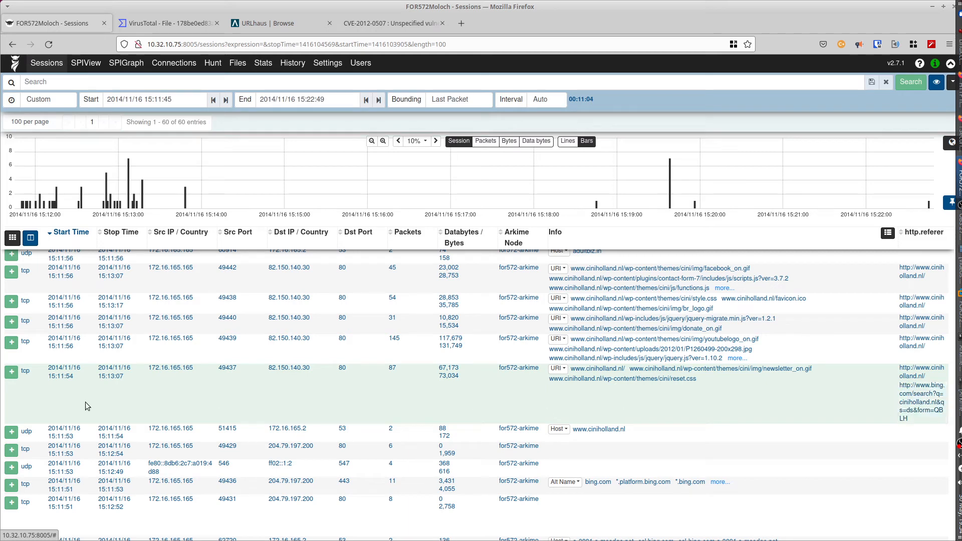
pyautogui.click(11, 373)
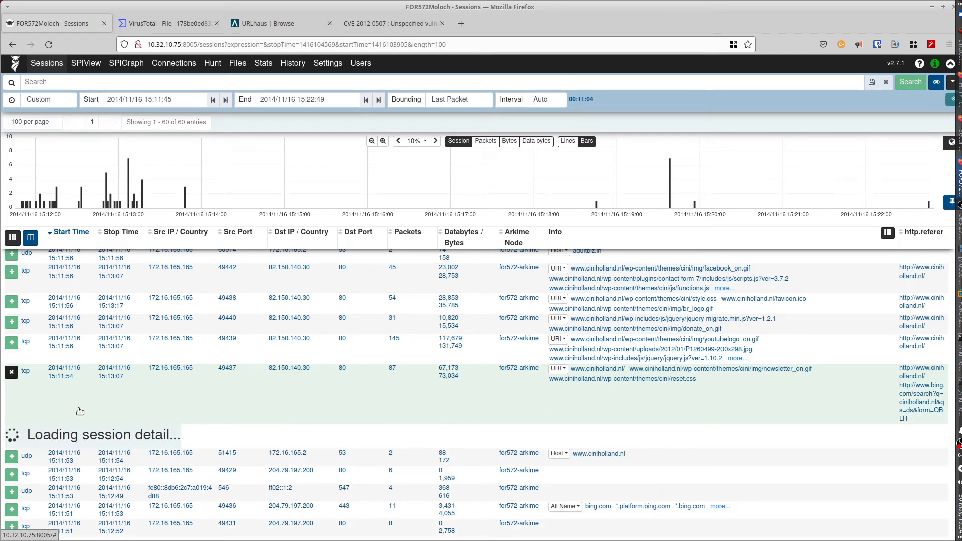
pyautogui.scroll(-10, 80, 407)
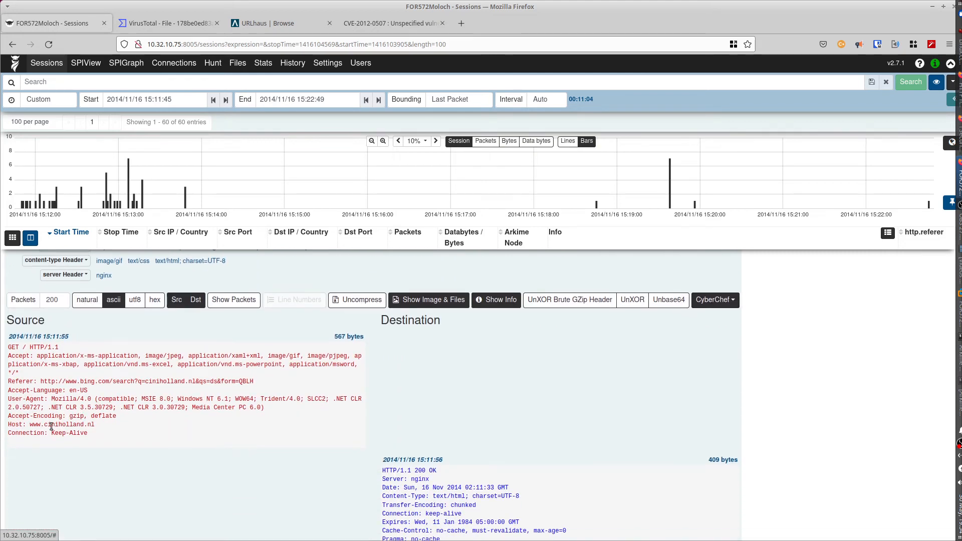
pyautogui.moveTo(29, 425); pyautogui.dragTo(106, 429)
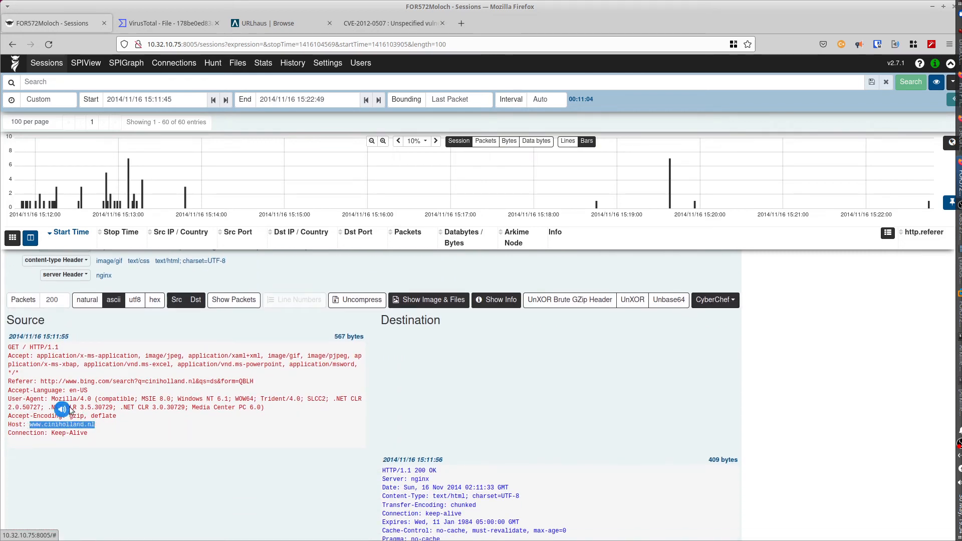
pyautogui.moveTo(41, 382); pyautogui.dragTo(259, 385)
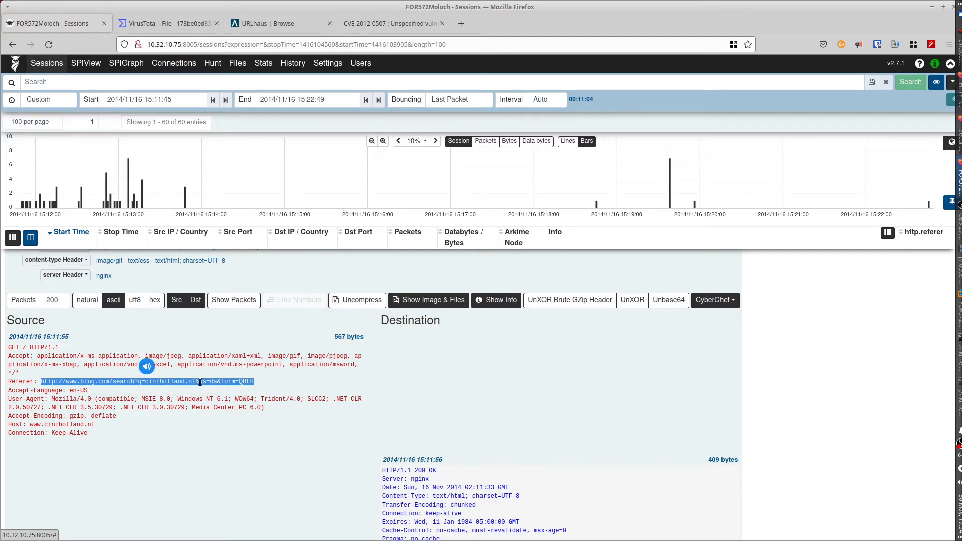
pyautogui.click(35, 424)
pyautogui.moveTo(35, 424); pyautogui.dragTo(97, 424)
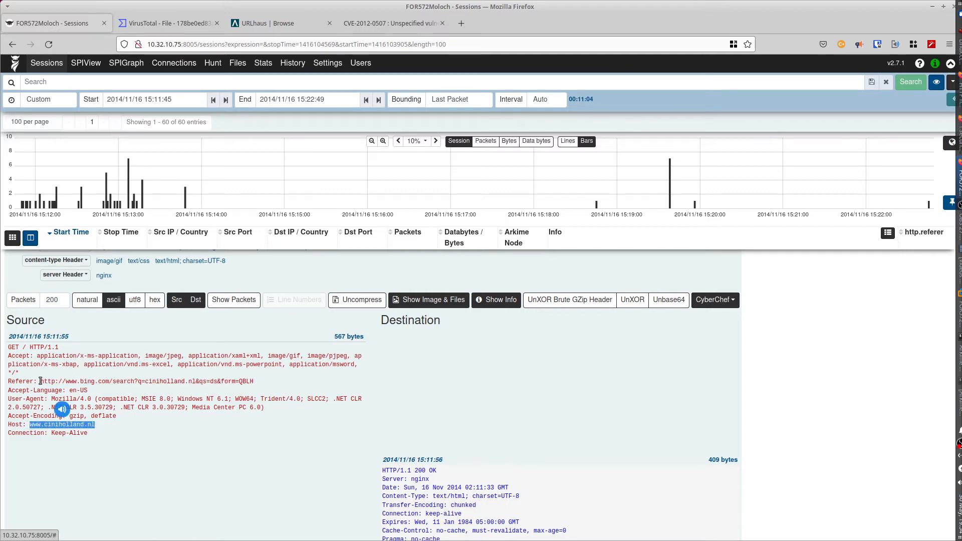
pyautogui.moveTo(40, 381); pyautogui.dragTo(254, 379)
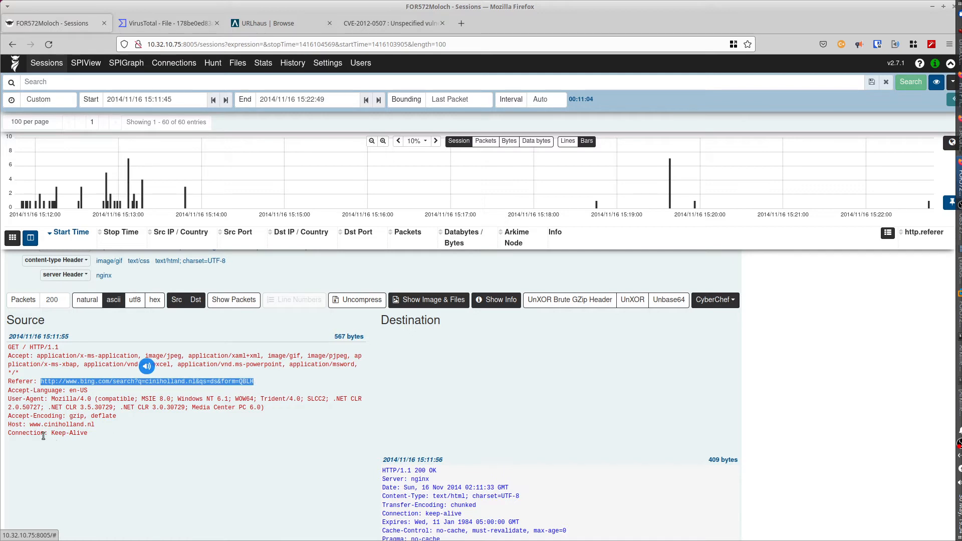
pyautogui.moveTo(29, 424); pyautogui.dragTo(102, 424)
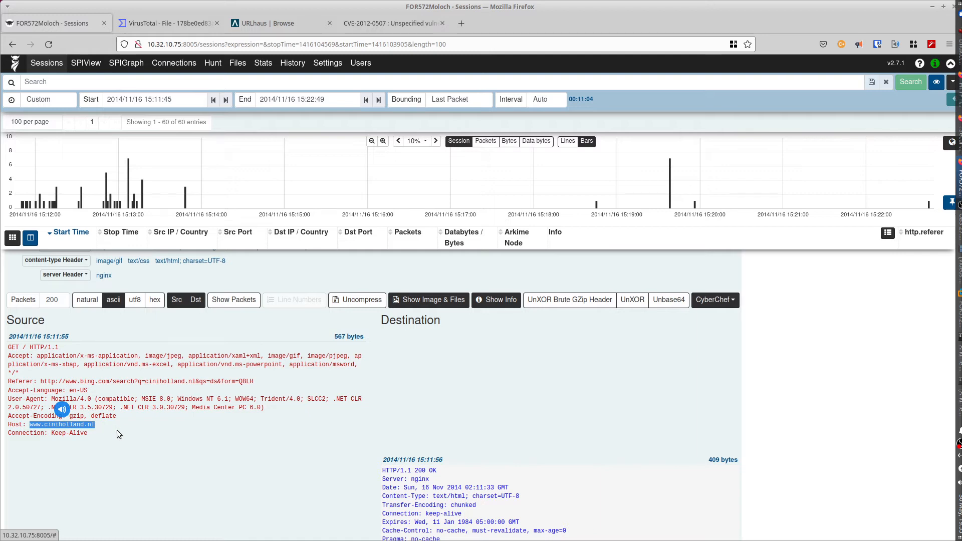
pyautogui.click(120, 429)
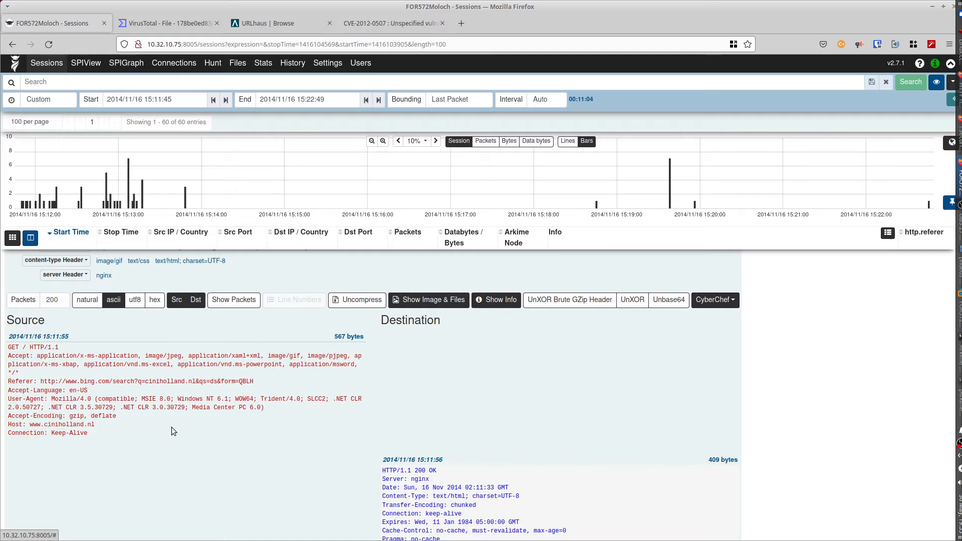
pyautogui.scroll(-1, 231, 425)
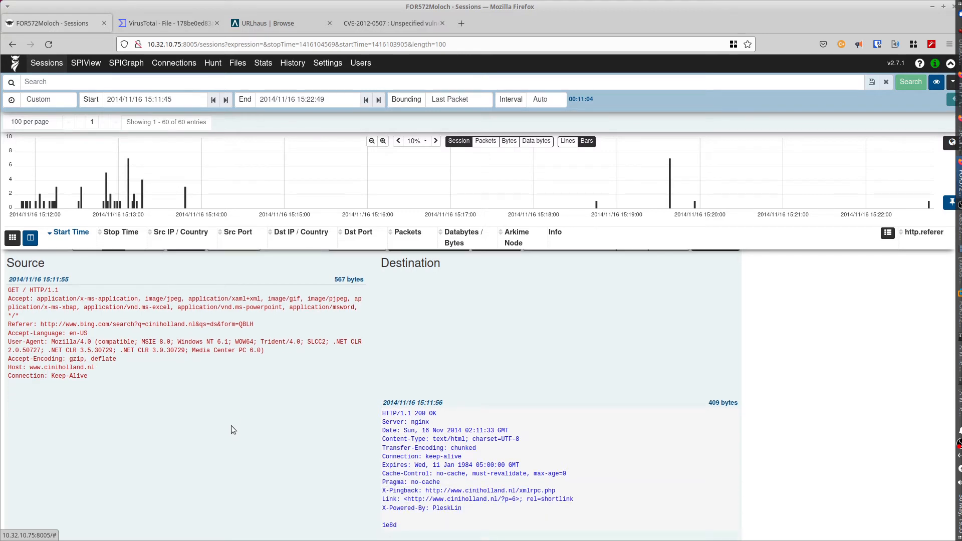
pyautogui.scroll(-4, 384, 438)
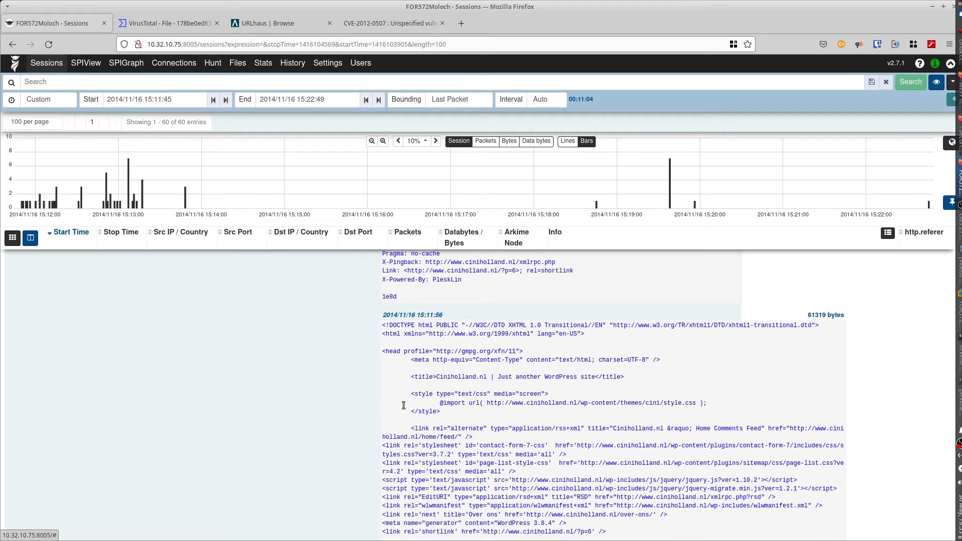
pyautogui.scroll(-3, 396, 417)
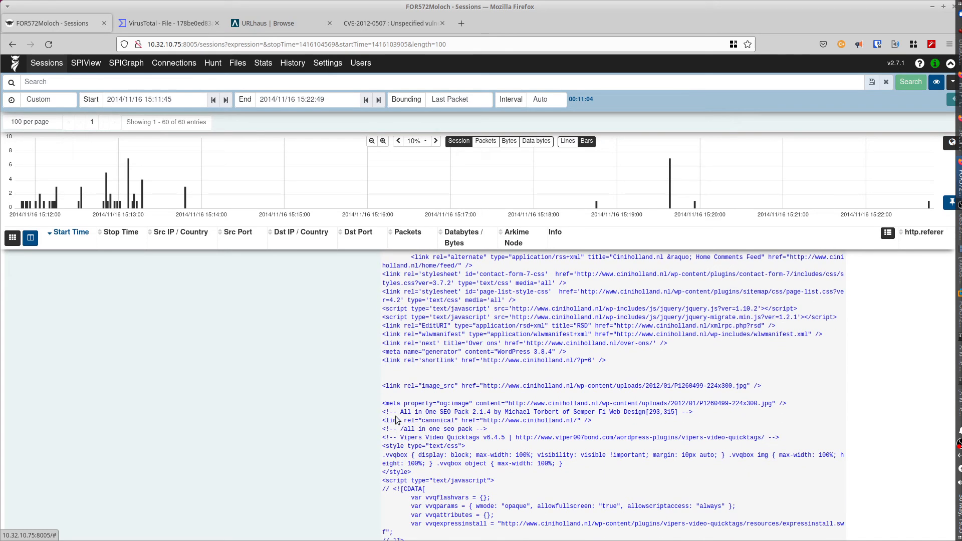
pyautogui.scroll(-1, 396, 420)
pyautogui.scroll(-3, 396, 417)
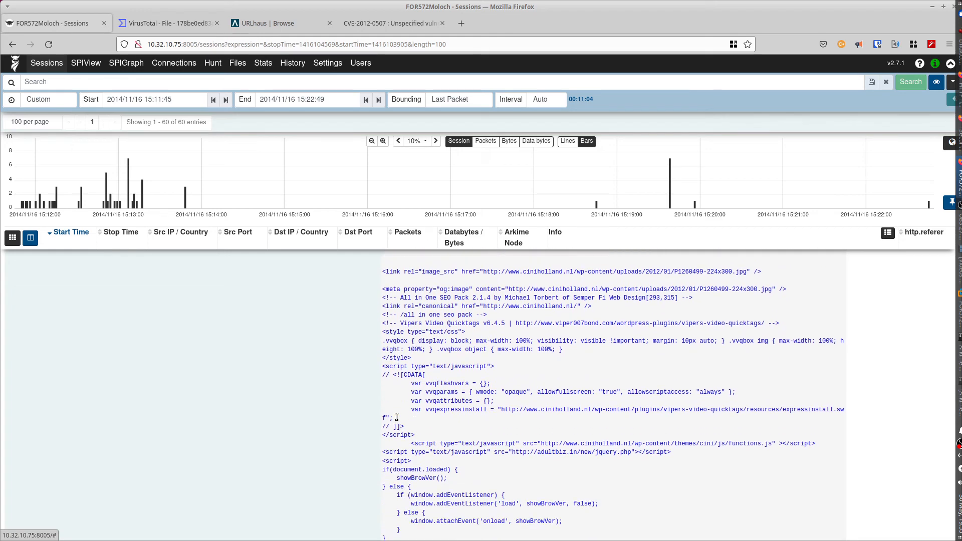
pyautogui.scroll(-1, 396, 417)
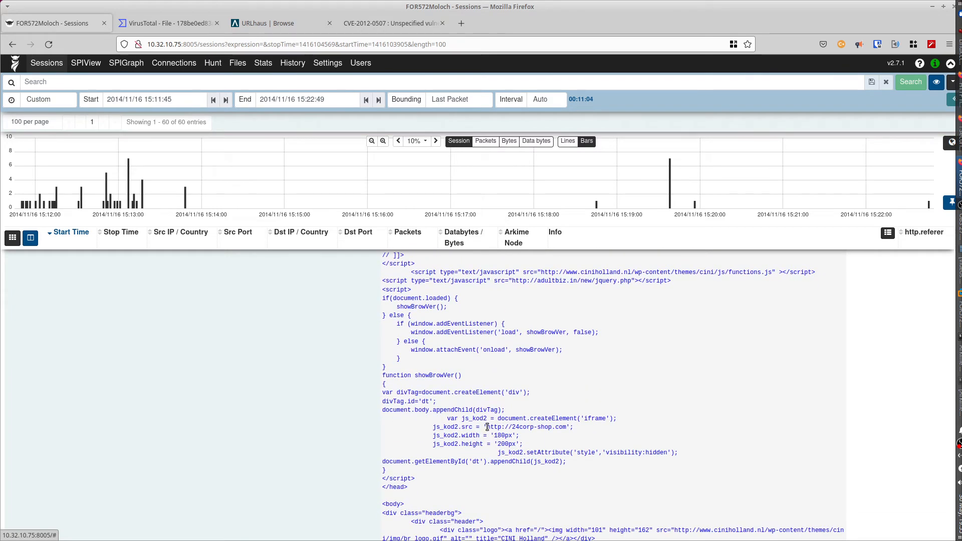
pyautogui.moveTo(485, 427); pyautogui.dragTo(571, 427)
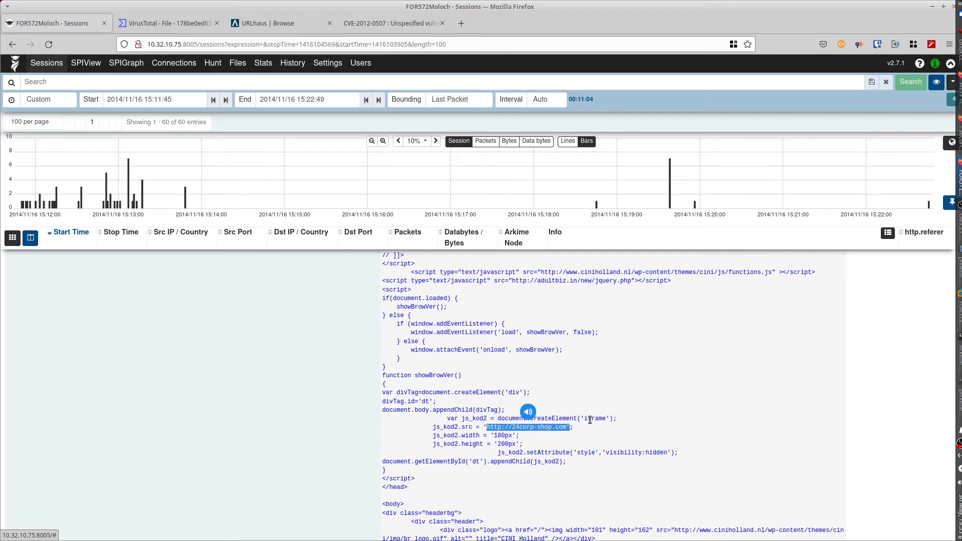
pyautogui.moveTo(584, 418); pyautogui.dragTo(605, 416)
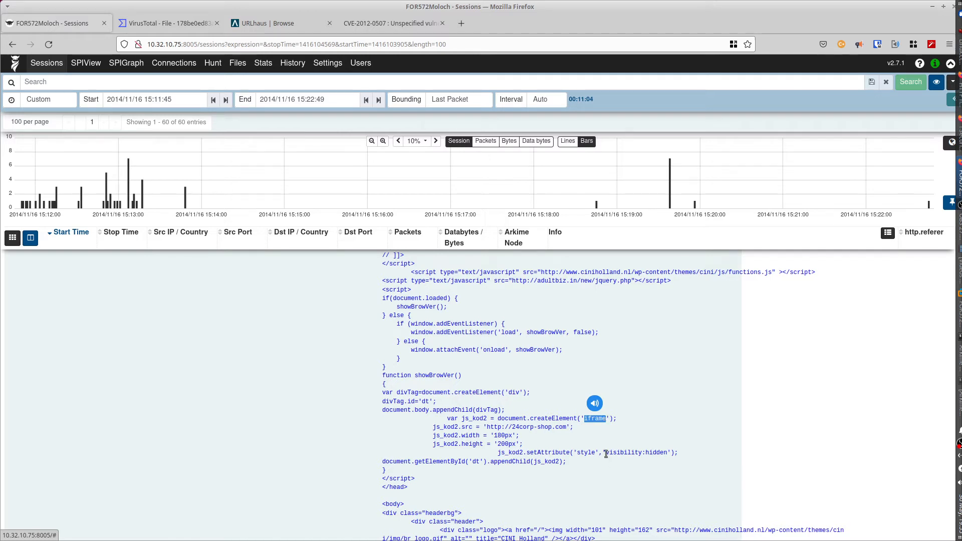
pyautogui.moveTo(606, 452); pyautogui.dragTo(668, 452)
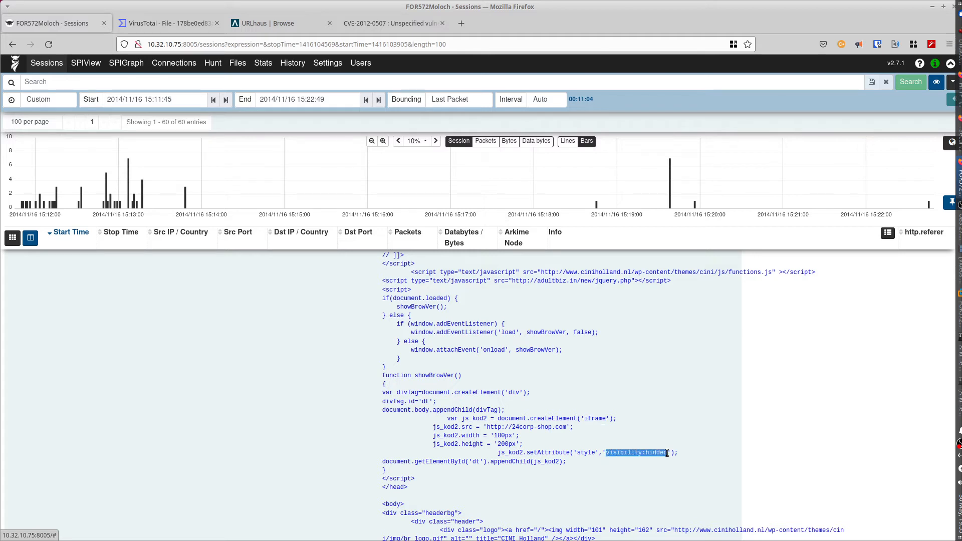
pyautogui.click(623, 407)
pyautogui.scroll(10, 580, 400)
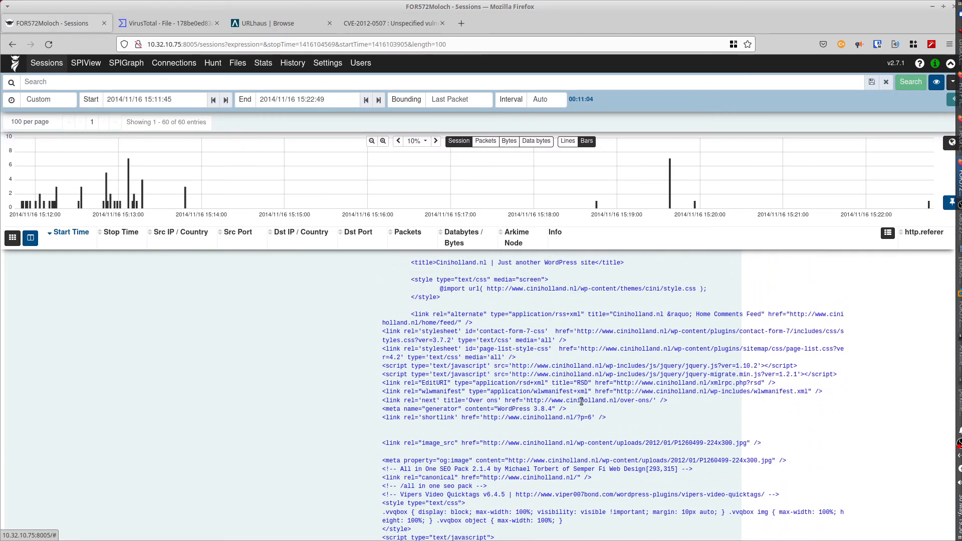
pyautogui.scroll(5, 580, 401)
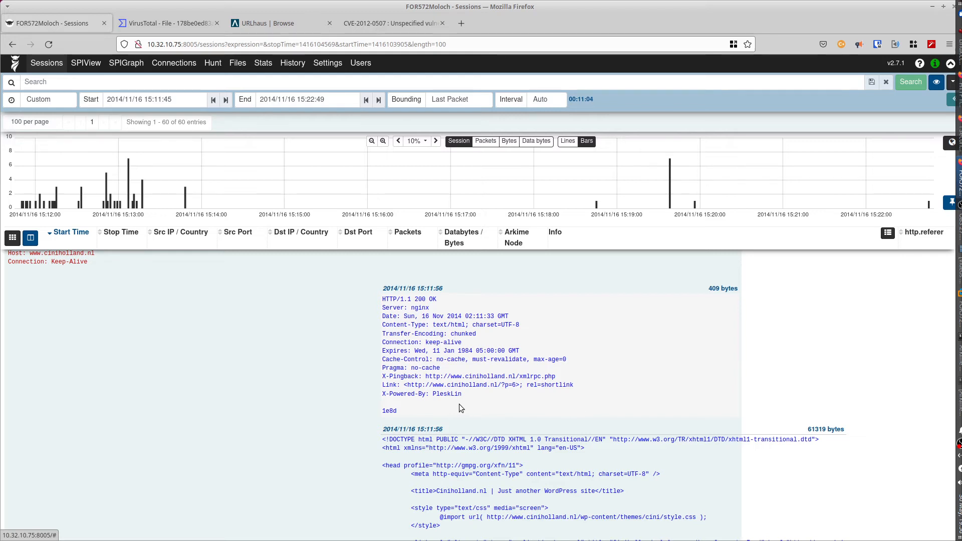
pyautogui.scroll(15, 459, 404)
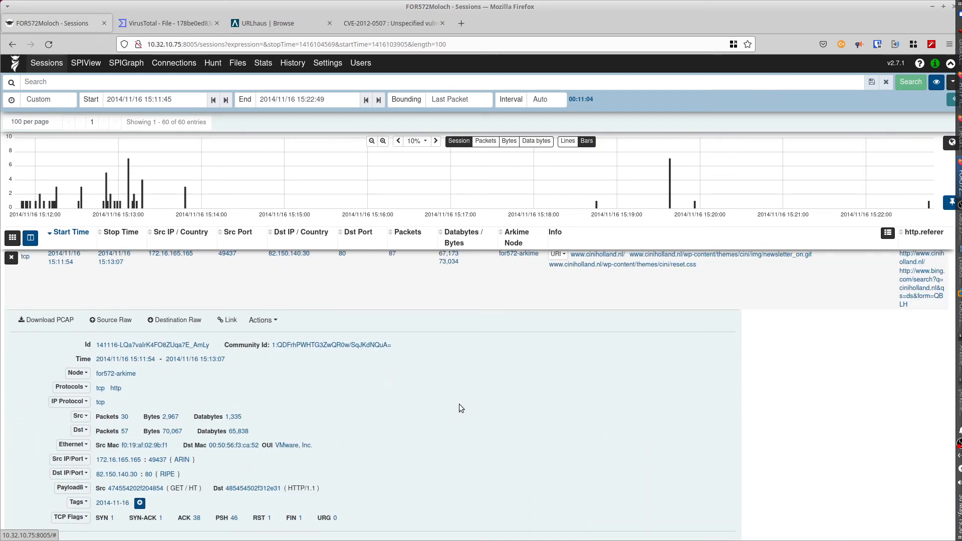
pyautogui.scroll(5, 459, 404)
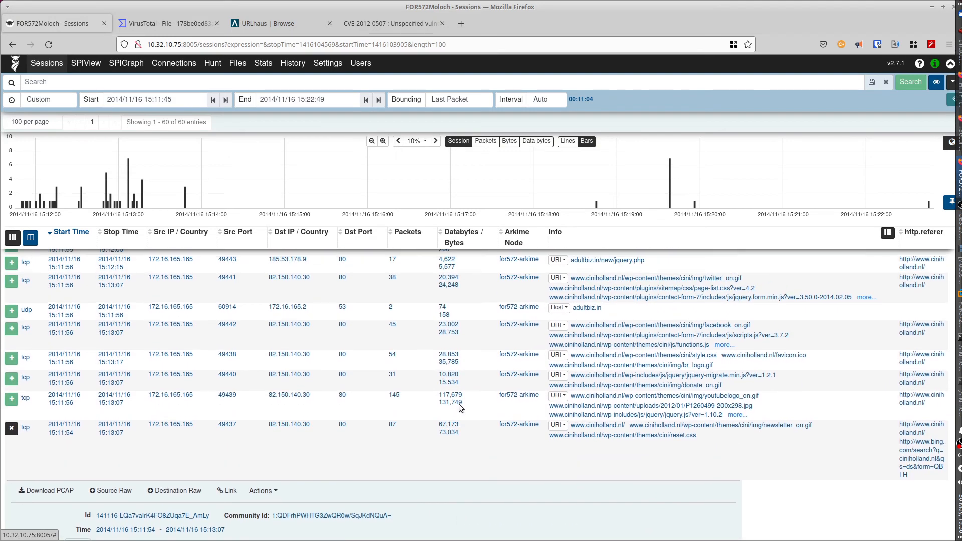
pyautogui.click(11, 430)
# Find the DNS session for stand.trustandprobaterealty.com and highlight its destination port and host name
pyautogui.scroll(2, 457, 411)
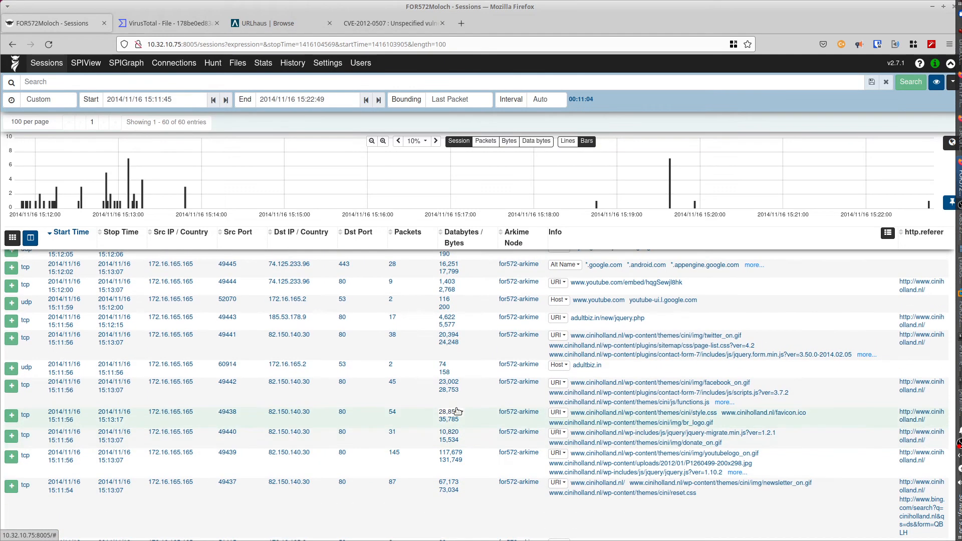
pyautogui.scroll(4, 457, 410)
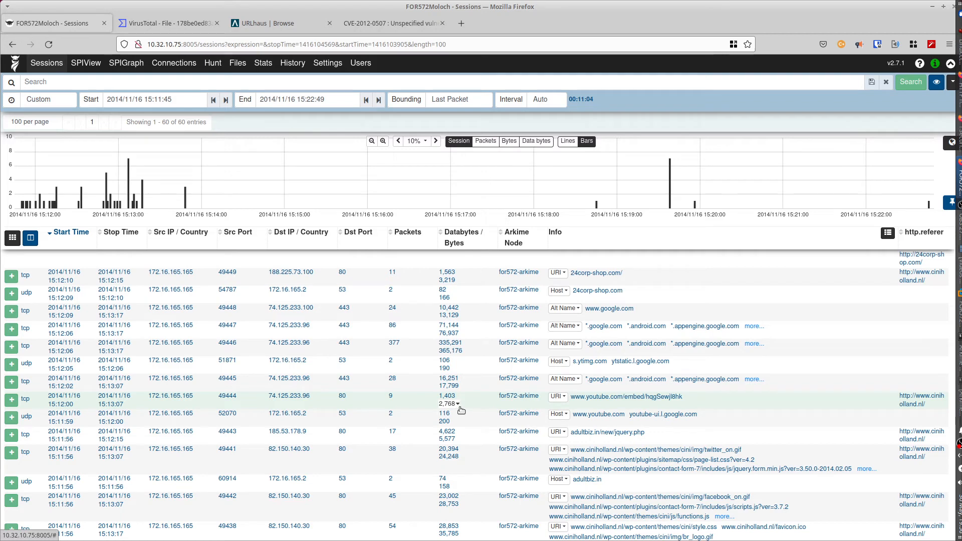
pyautogui.scroll(6, 461, 409)
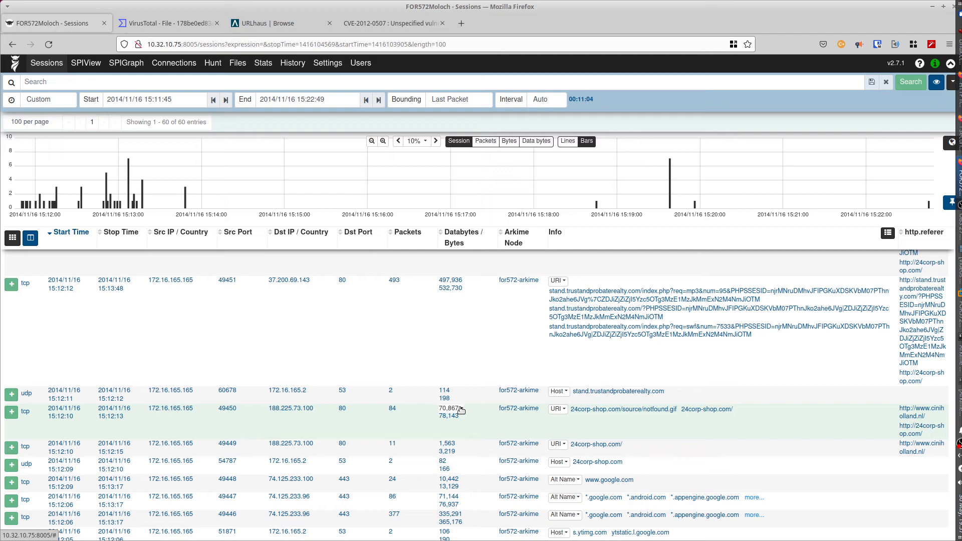
pyautogui.scroll(2, 18, 490)
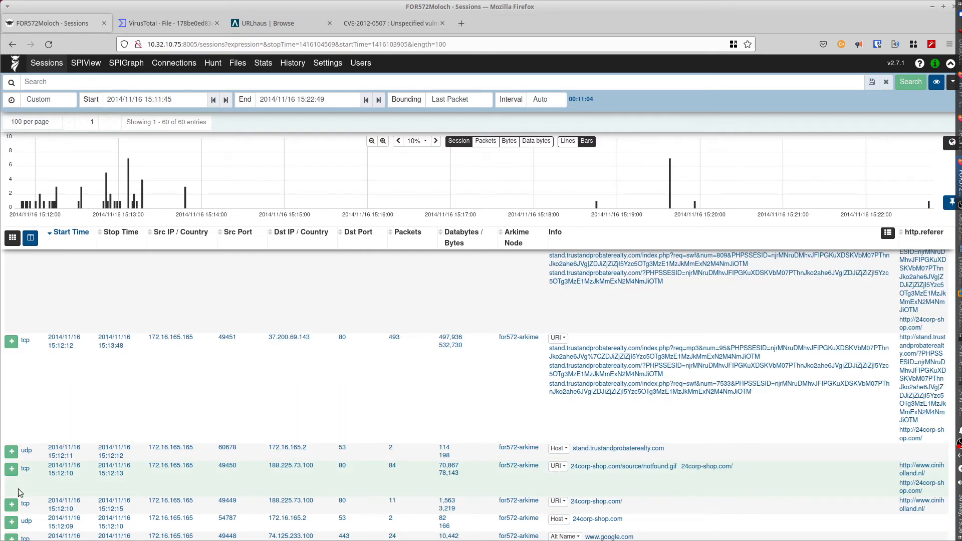
pyautogui.moveTo(335, 448); pyautogui.dragTo(351, 449)
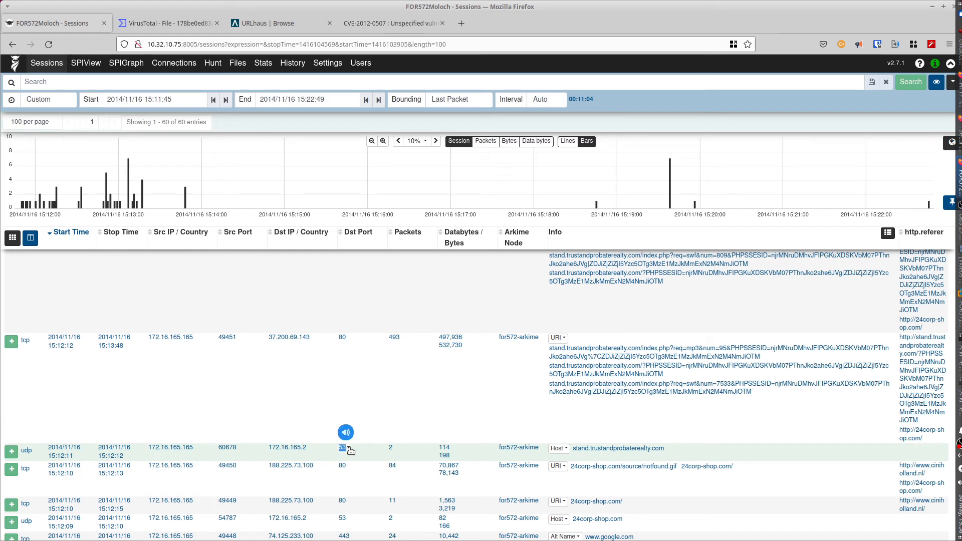
pyautogui.moveTo(674, 450); pyautogui.dragTo(580, 452)
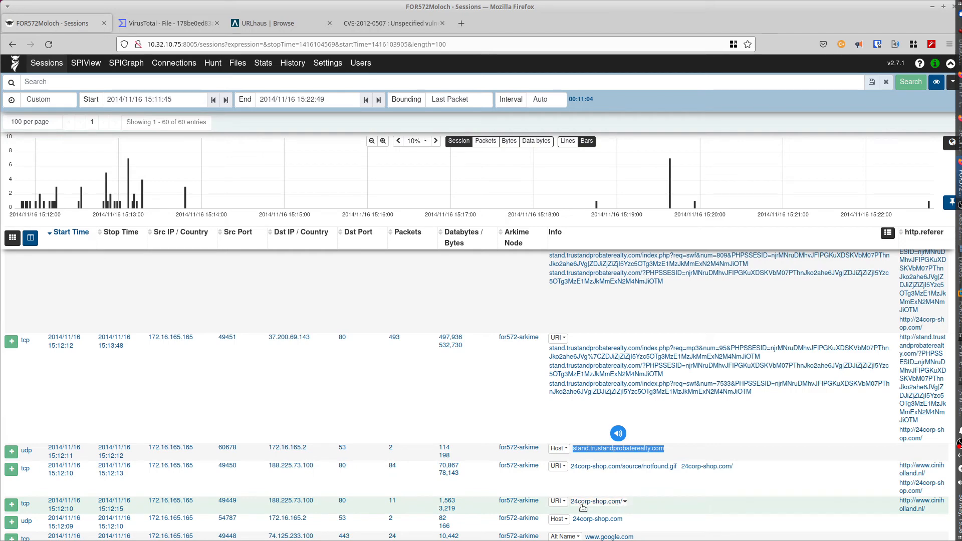
# Expand the 24corp-shop.com session with source port 49449 and bring its gzip-encoded HTTP response into view
pyautogui.click(11, 504)
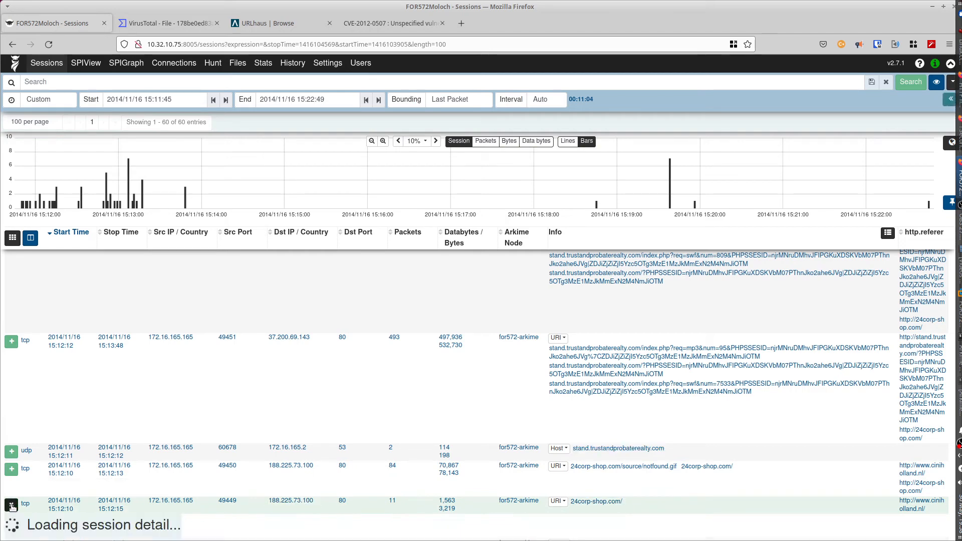
pyautogui.scroll(-10, 19, 503)
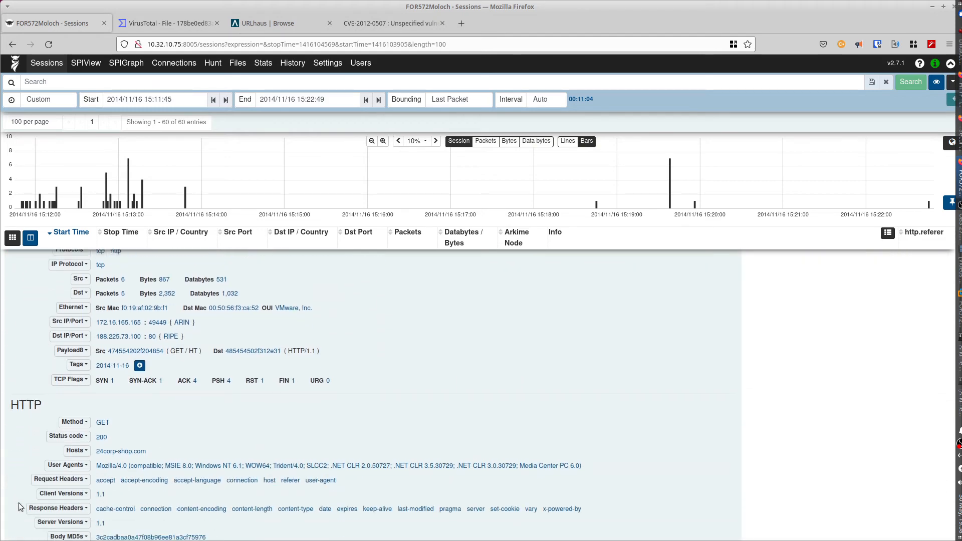
pyautogui.scroll(-6, 19, 503)
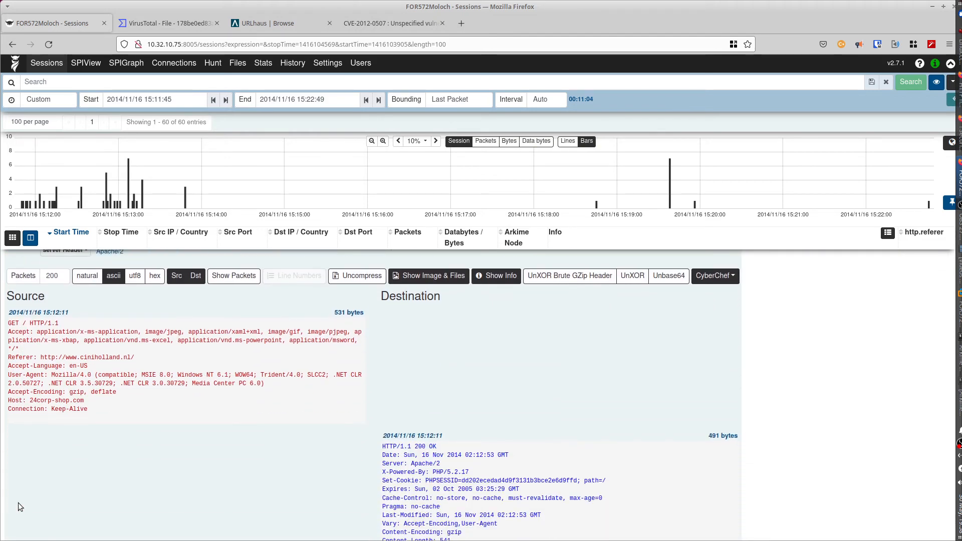
pyautogui.scroll(-3, 18, 503)
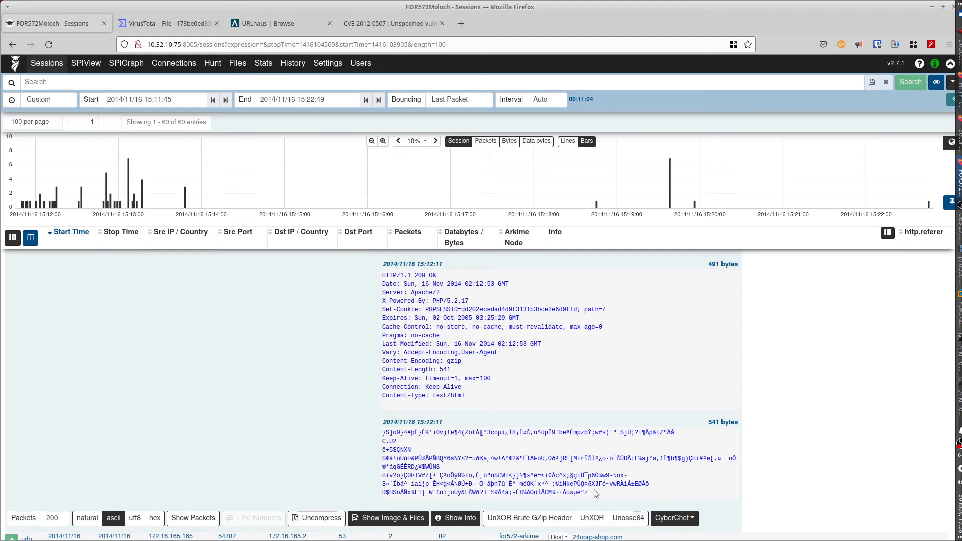
# Open the session's destination packets with CyberChef and highlight the HTTP response headers in the decoded output
pyautogui.click(682, 519)
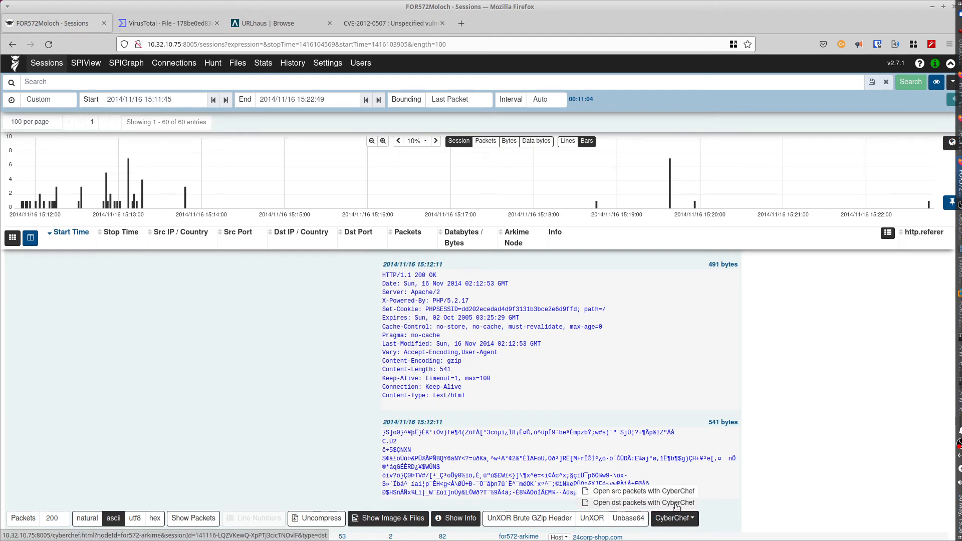
pyautogui.click(675, 503)
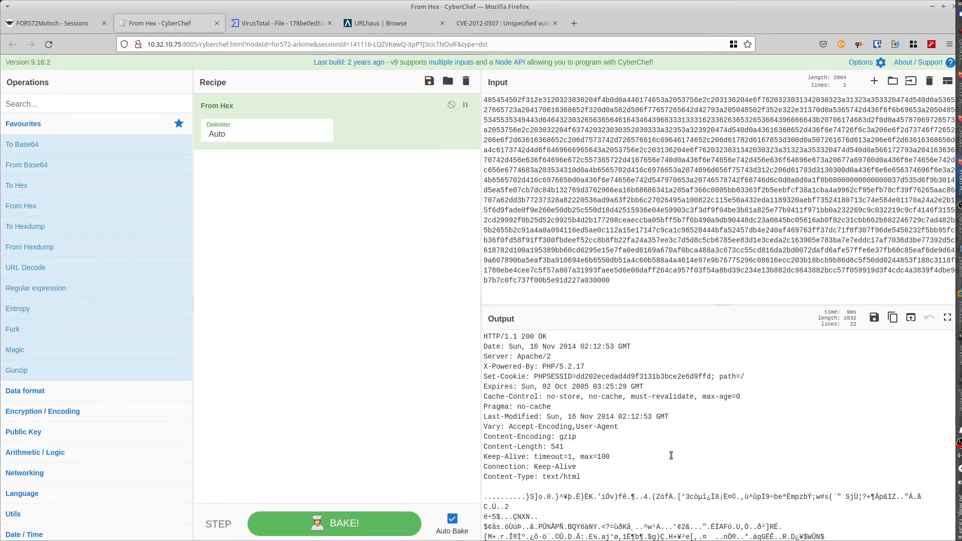
pyautogui.scroll(-1, 670, 456)
pyautogui.scroll(1, 652, 466)
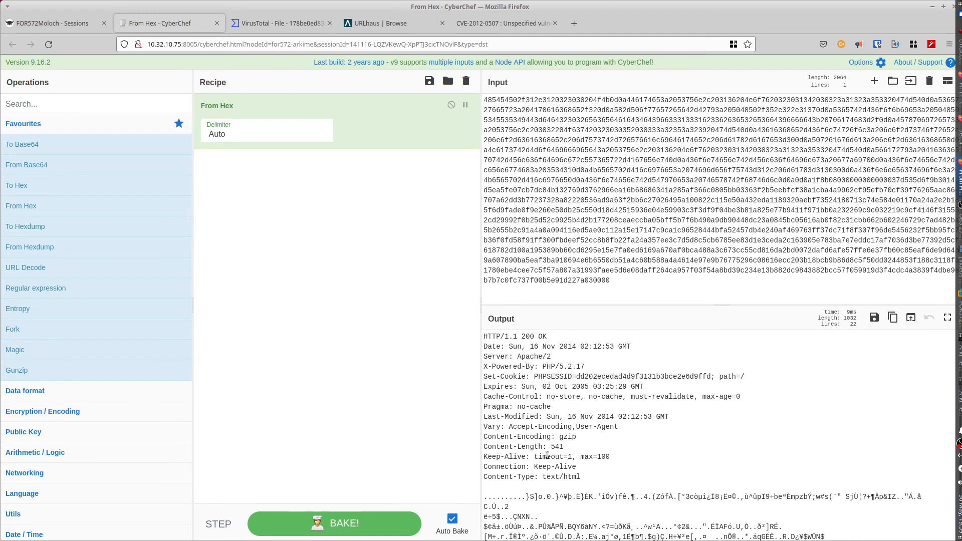
pyautogui.scroll(-1, 576, 495)
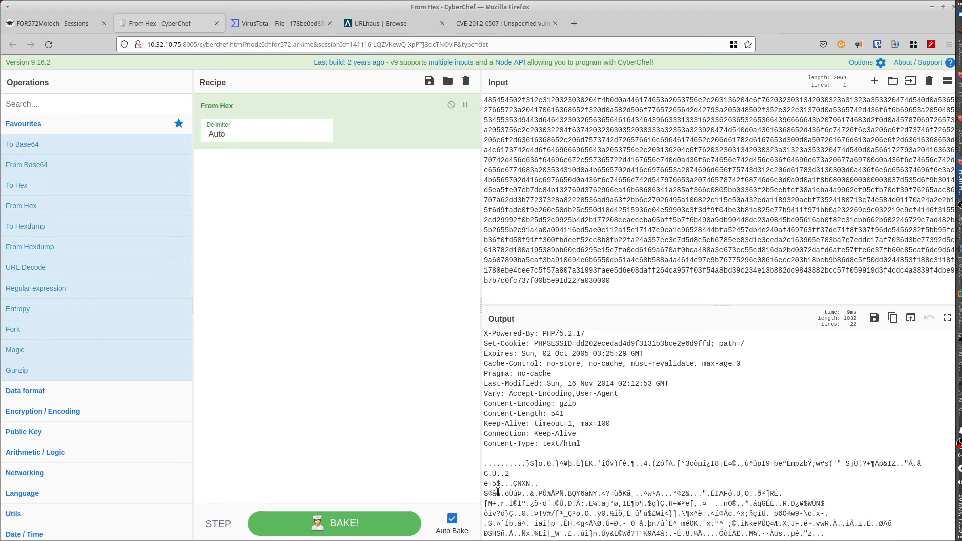
pyautogui.scroll(1, 504, 480)
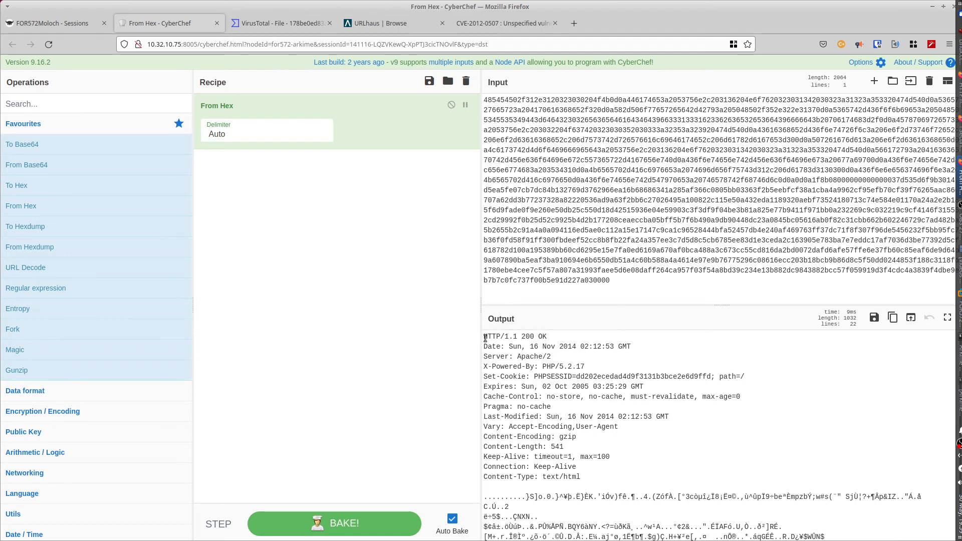
pyautogui.moveTo(484, 337); pyautogui.dragTo(581, 476)
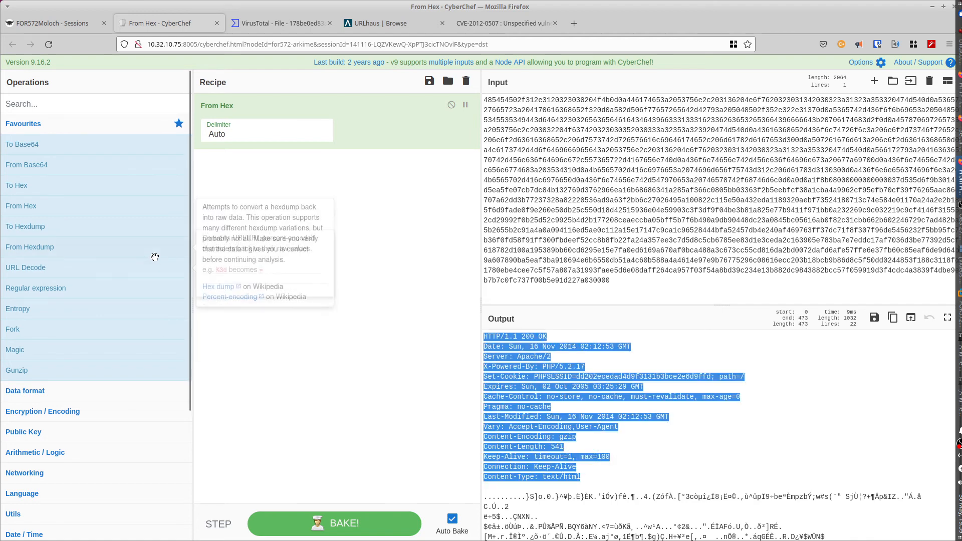
# Find and add the Strip HTTP headers operation to the recipe, and apply the suggested Gunzip operation to decompress the body
pyautogui.click(21, 103)
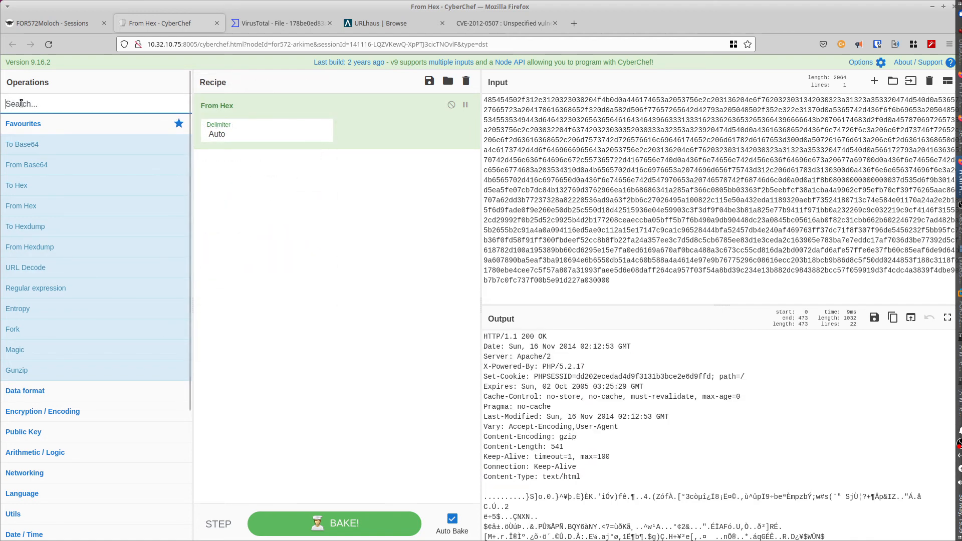
pyautogui.write('http')
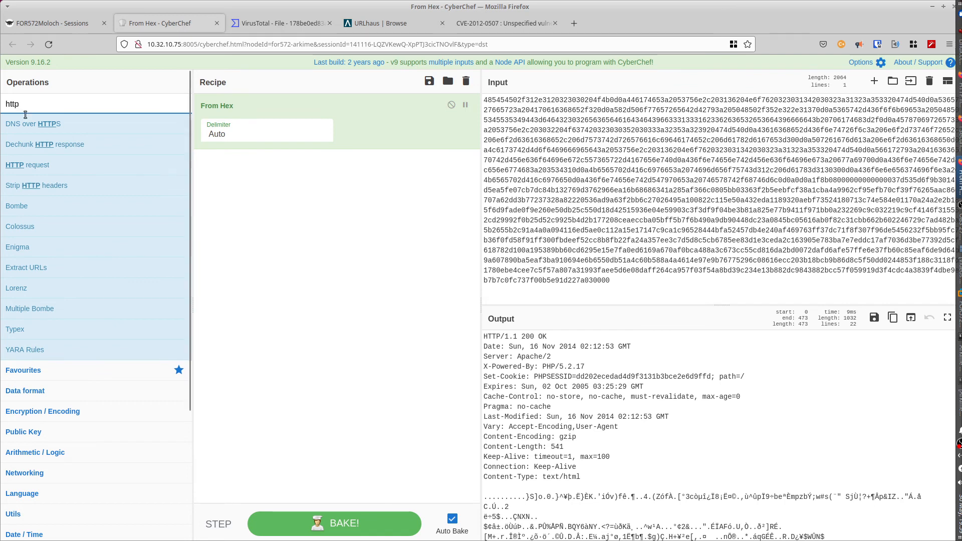
pyautogui.moveTo(15, 187); pyautogui.dragTo(214, 190)
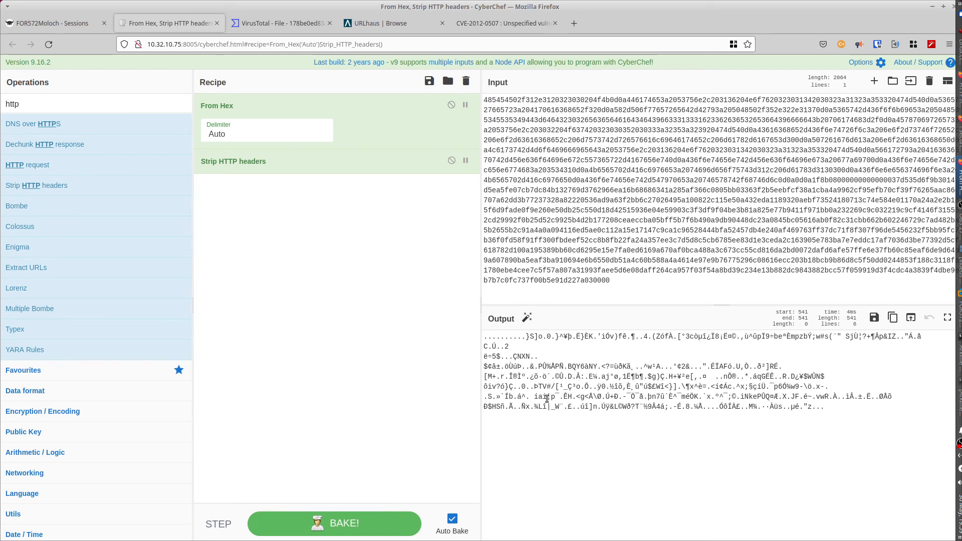
pyautogui.click(526, 319)
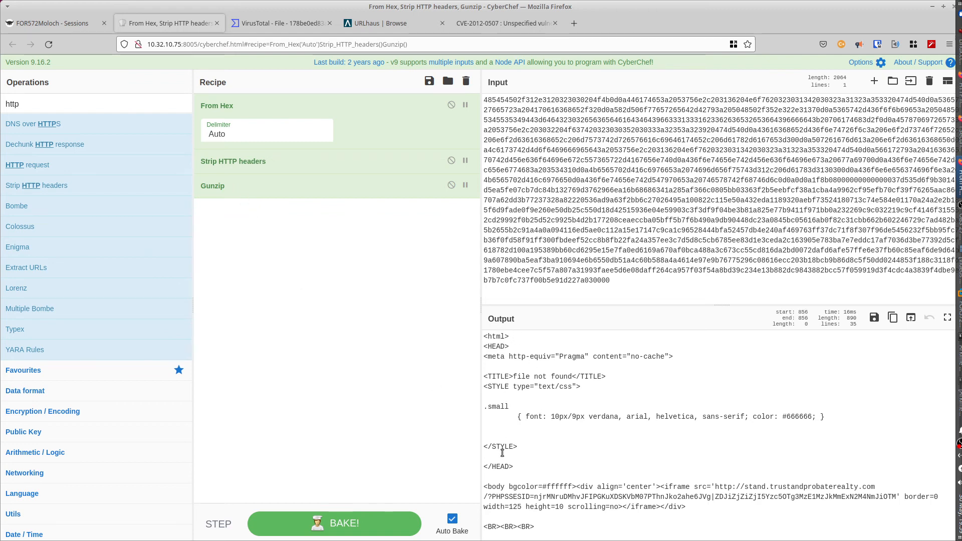
# Highlight the iframe tag and its stand.trustandprobaterealty.com source URL in the decompressed HTML, and switch back to the Arkime sessions
pyautogui.scroll(-4, 510, 428)
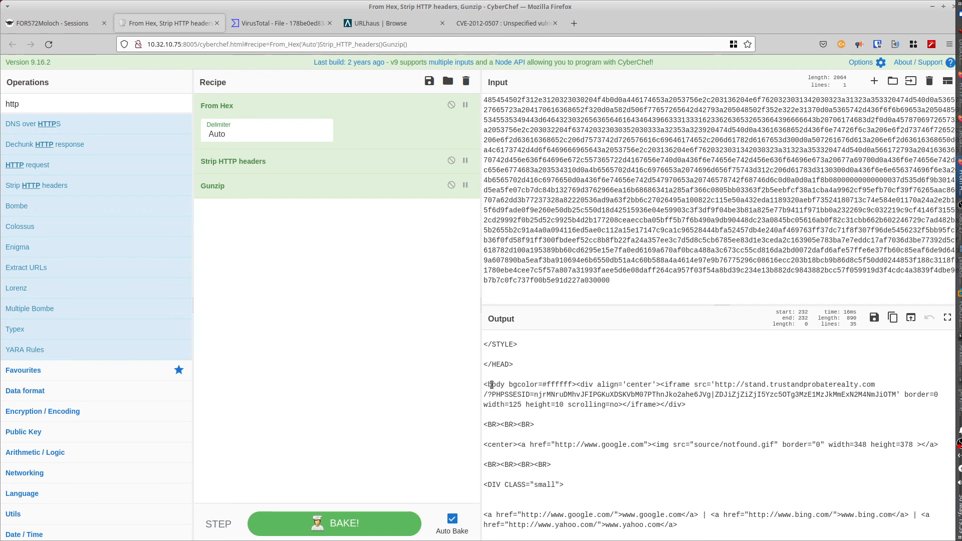
pyautogui.moveTo(484, 384); pyautogui.dragTo(876, 385)
pyautogui.click(710, 413)
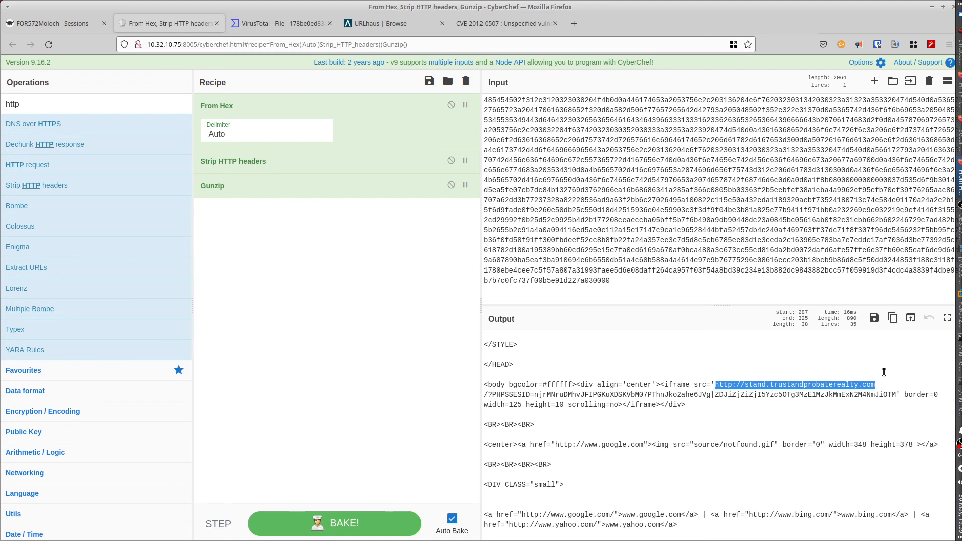
pyautogui.moveTo(627, 405); pyautogui.dragTo(657, 405)
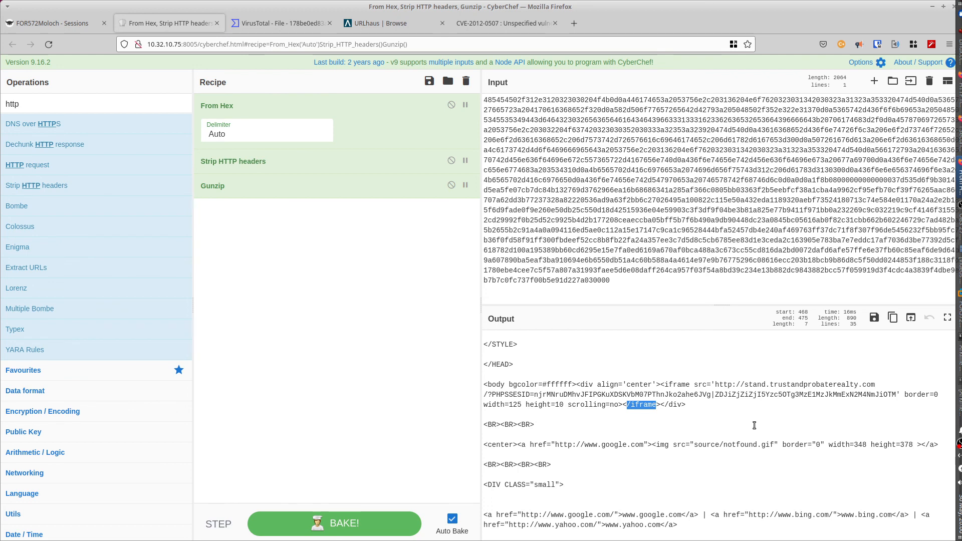
pyautogui.moveTo(715, 384); pyautogui.dragTo(877, 384)
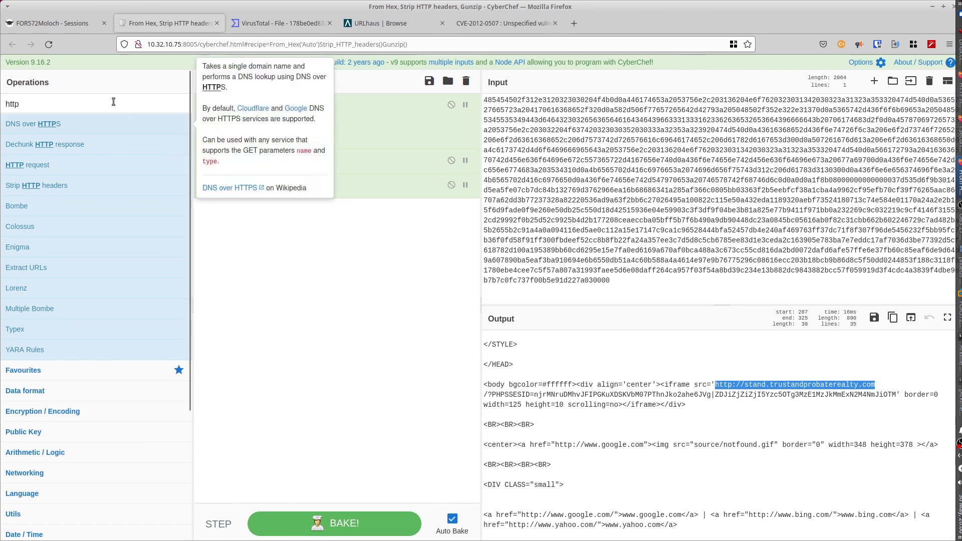
pyautogui.click(50, 23)
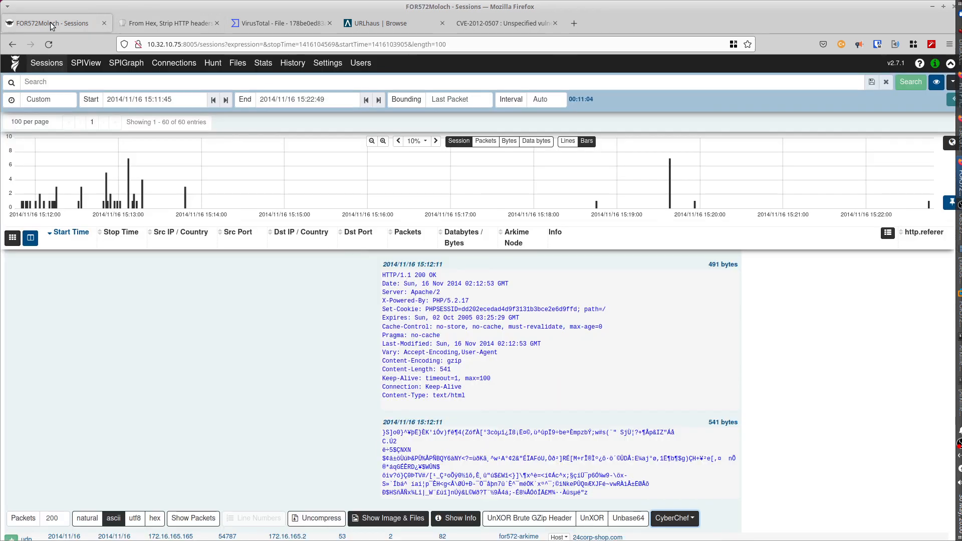